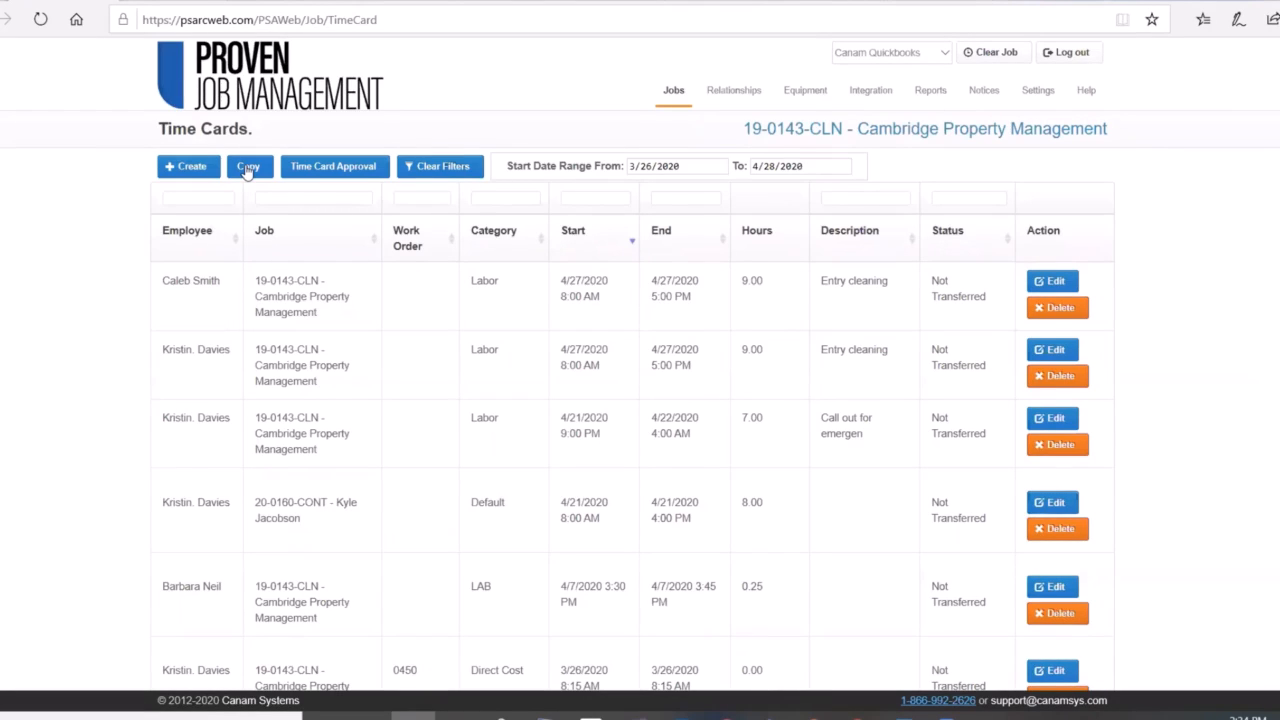
Start copying time cards, choosing the source employee and setting the From Date to 4/27/2020.
{"action": "left_click", "coordinate": [248, 167]}
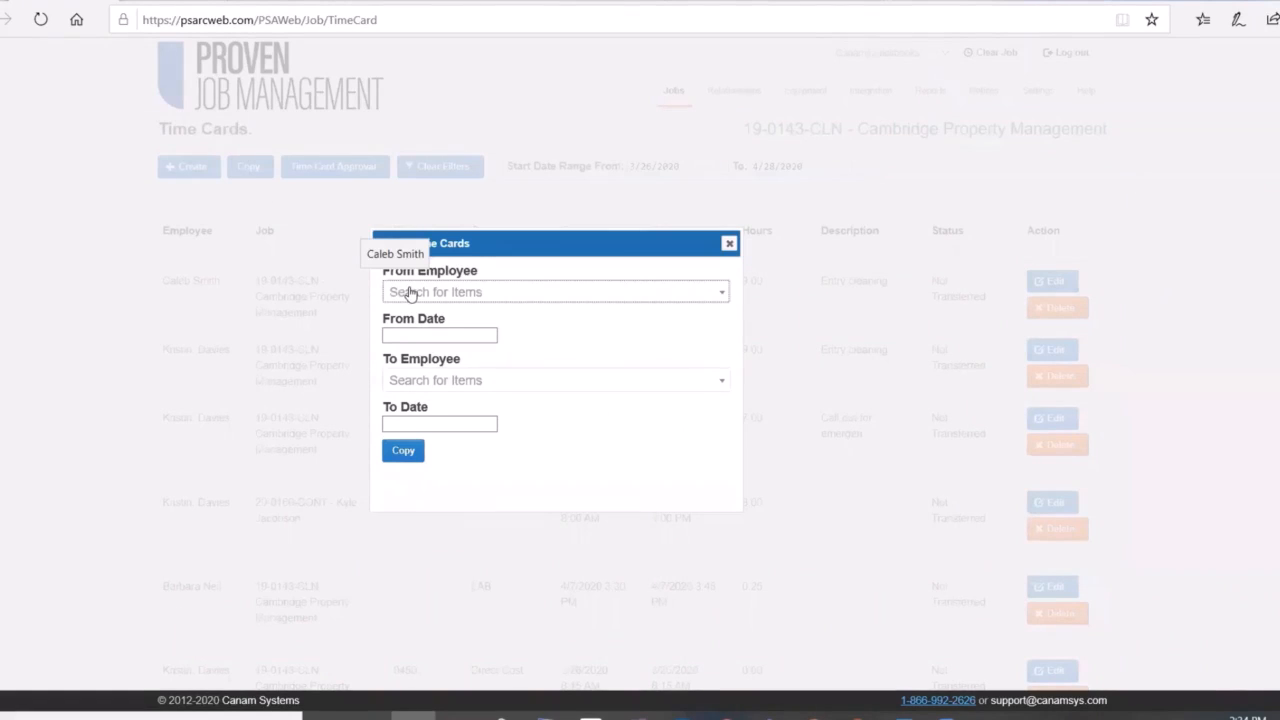
{"action": "left_click", "coordinate": [409, 292]}
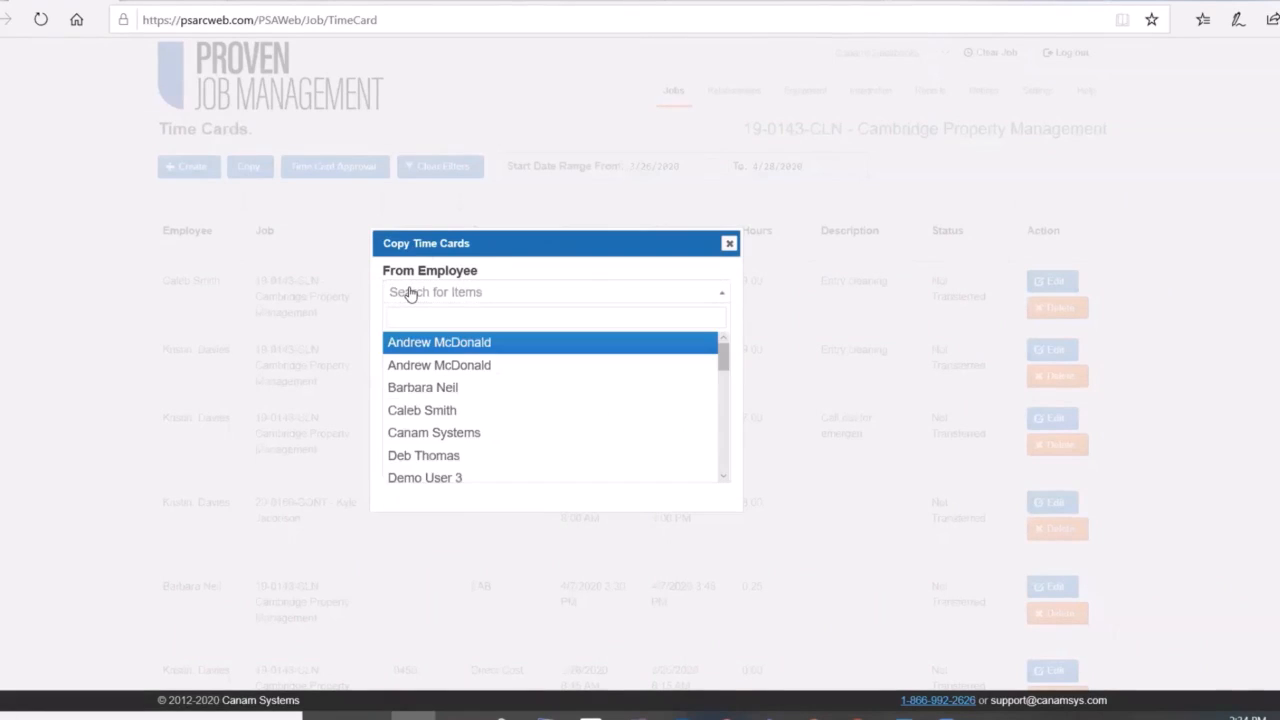
{"action": "type", "text": "ca"}
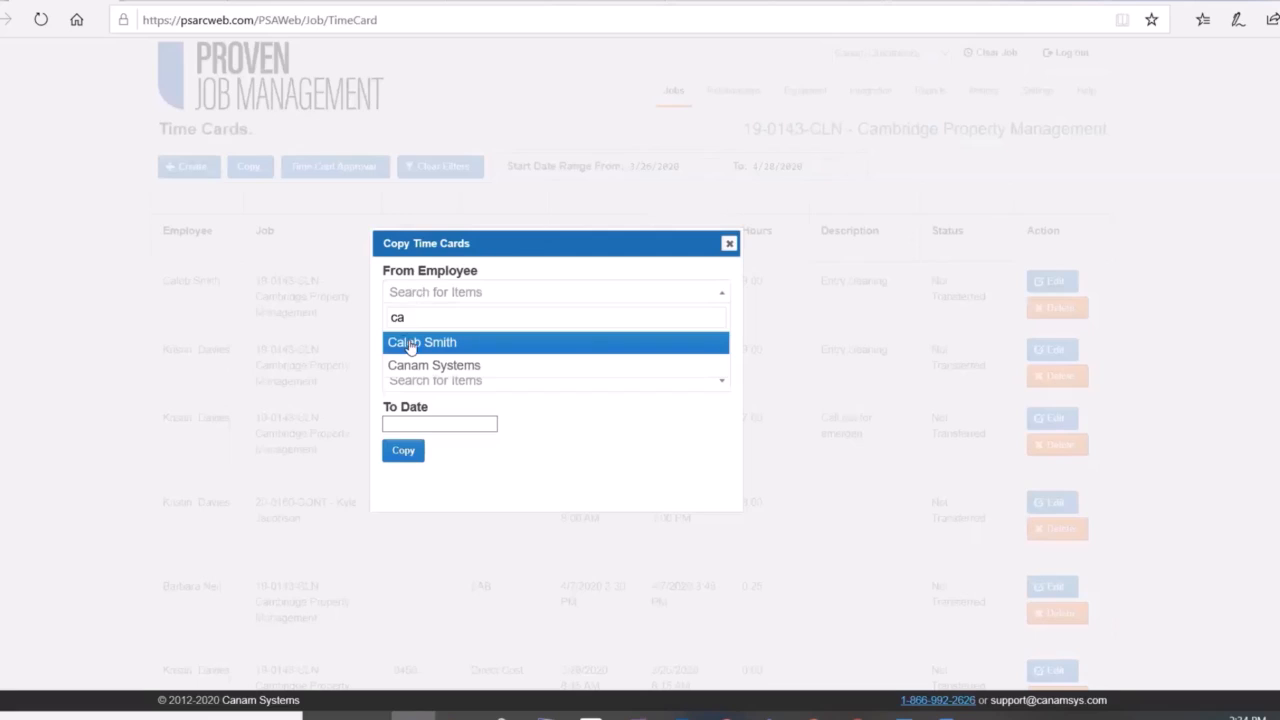
{"action": "left_click", "coordinate": [410, 343]}
{"action": "left_click", "coordinate": [390, 334]}
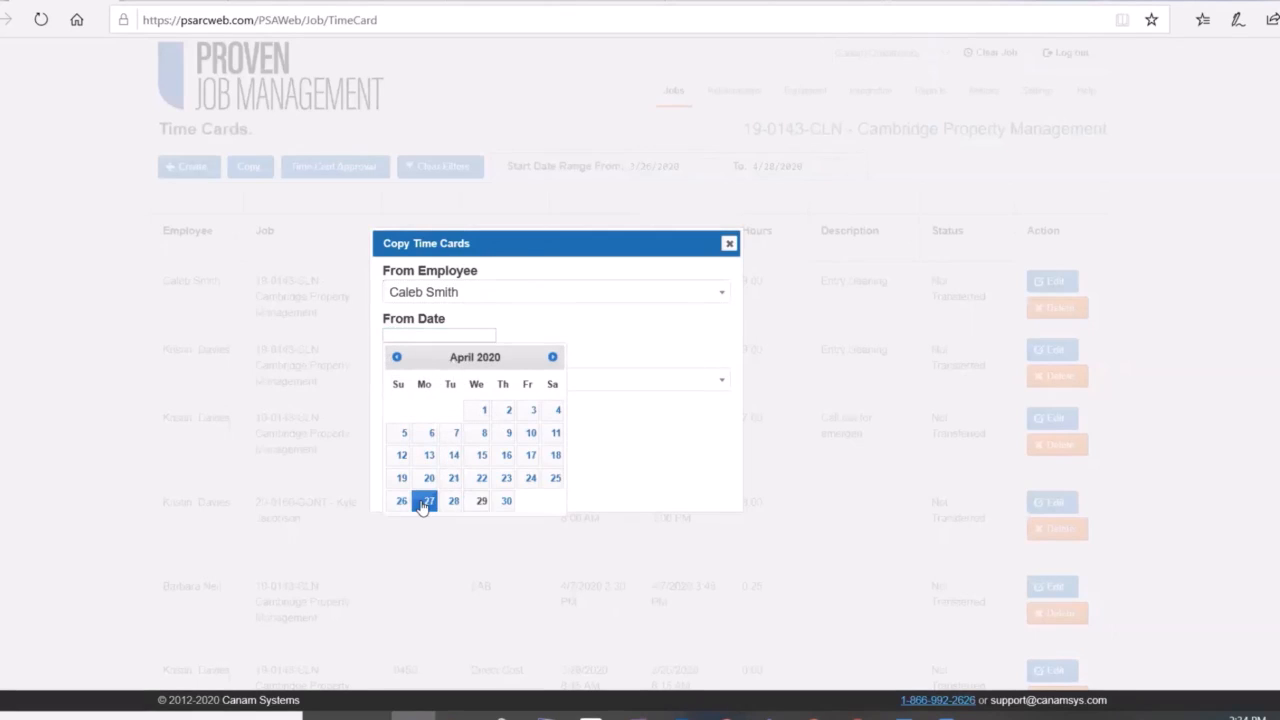
{"action": "left_click", "coordinate": [424, 505]}
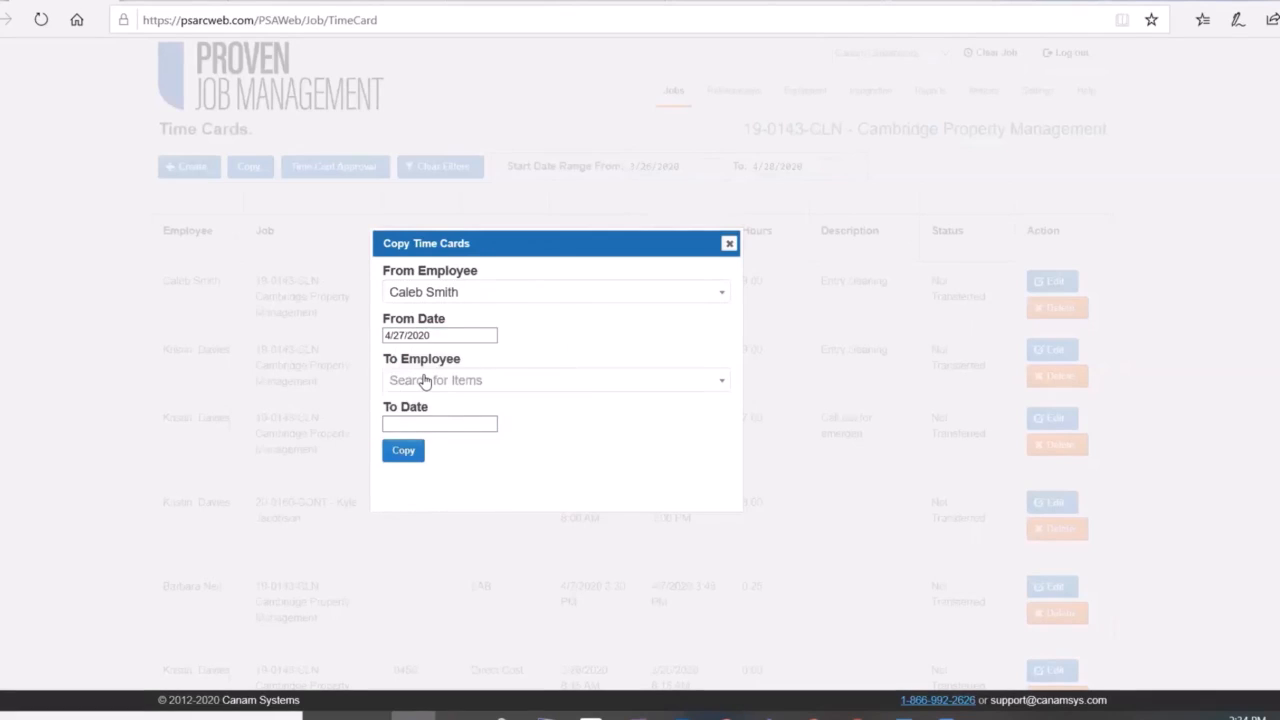
Choose the receiving employee, set the To Date to 4/27/2020, copy the time card and close the dialog.
{"action": "left_click", "coordinate": [424, 381]}
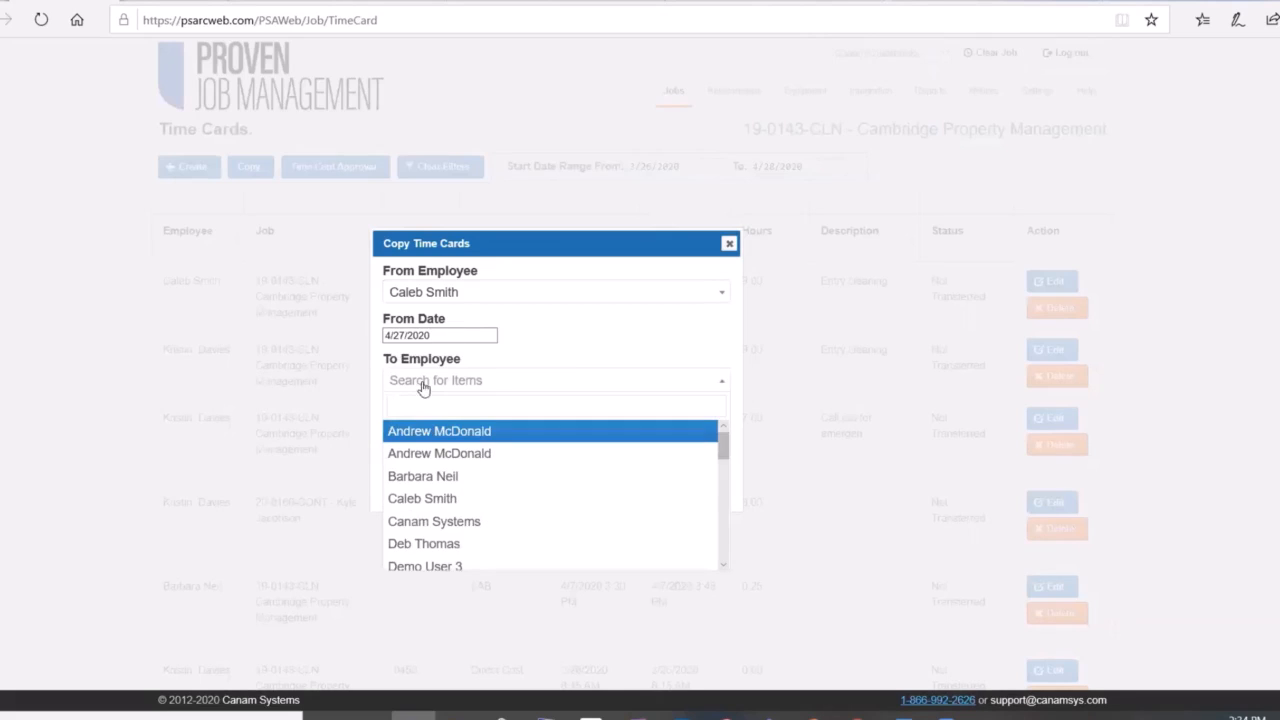
{"action": "left_click", "coordinate": [437, 483]}
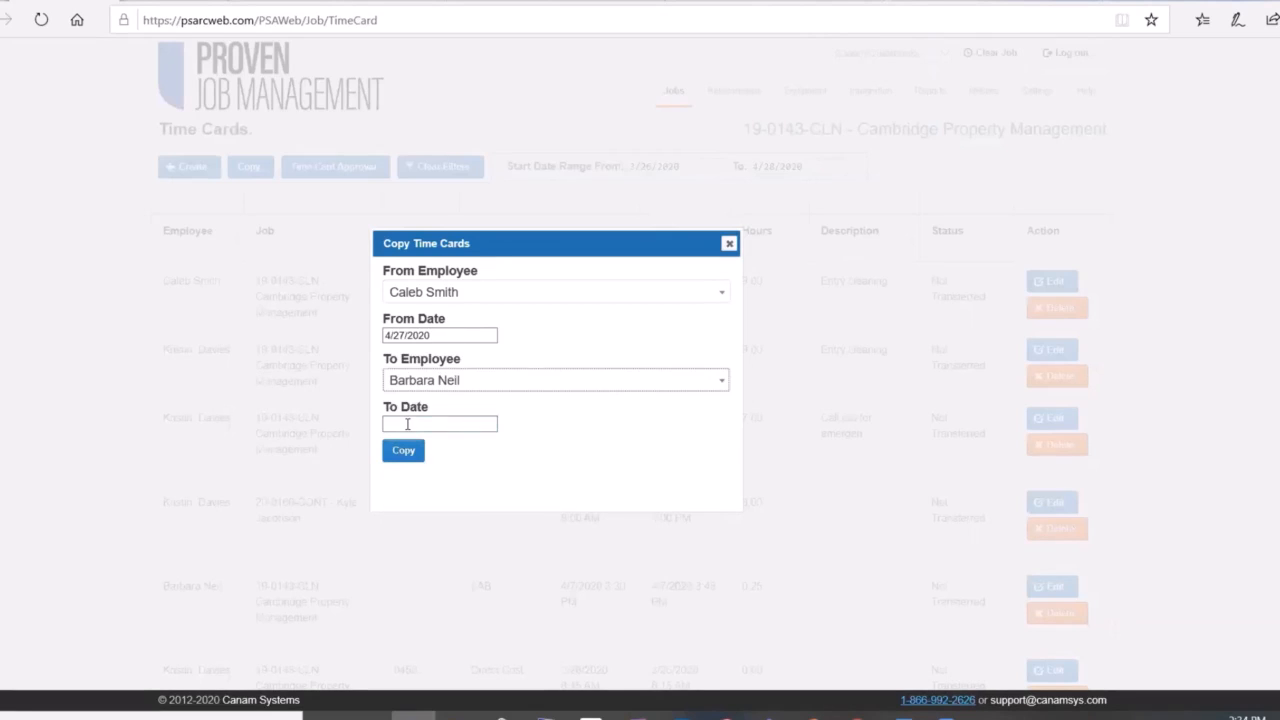
{"action": "left_click", "coordinate": [407, 424]}
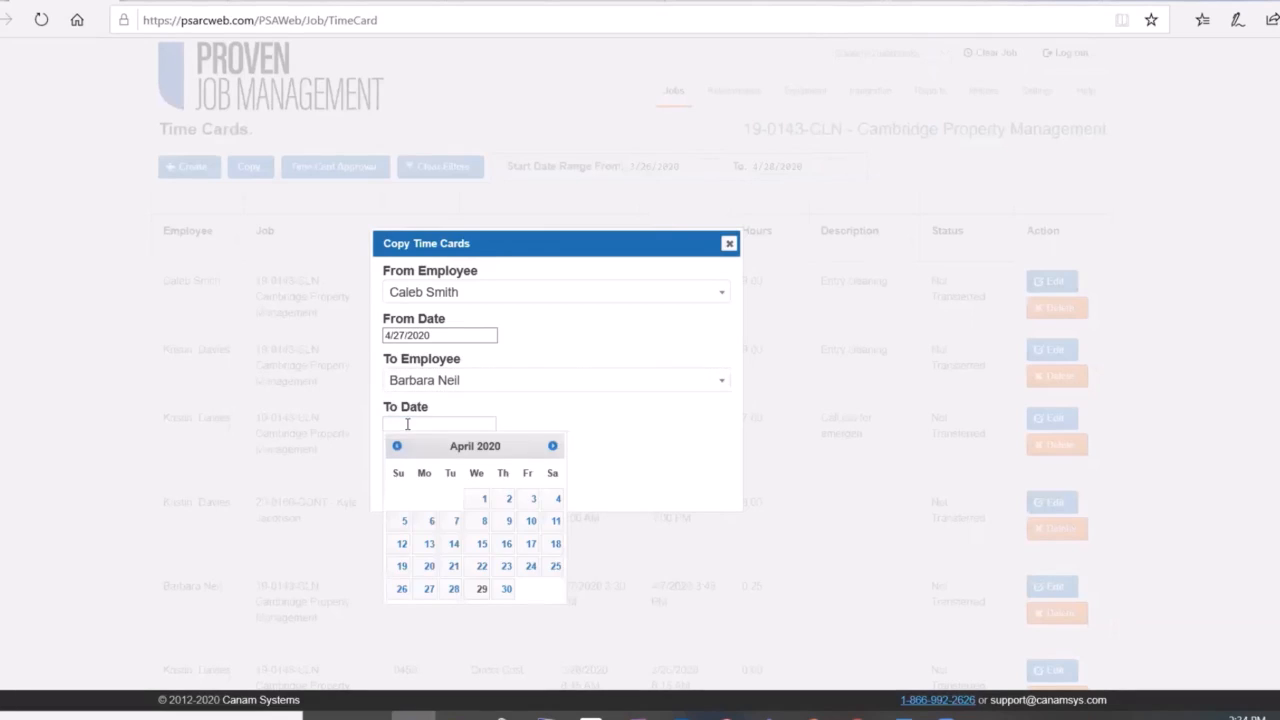
{"action": "left_click", "coordinate": [427, 589]}
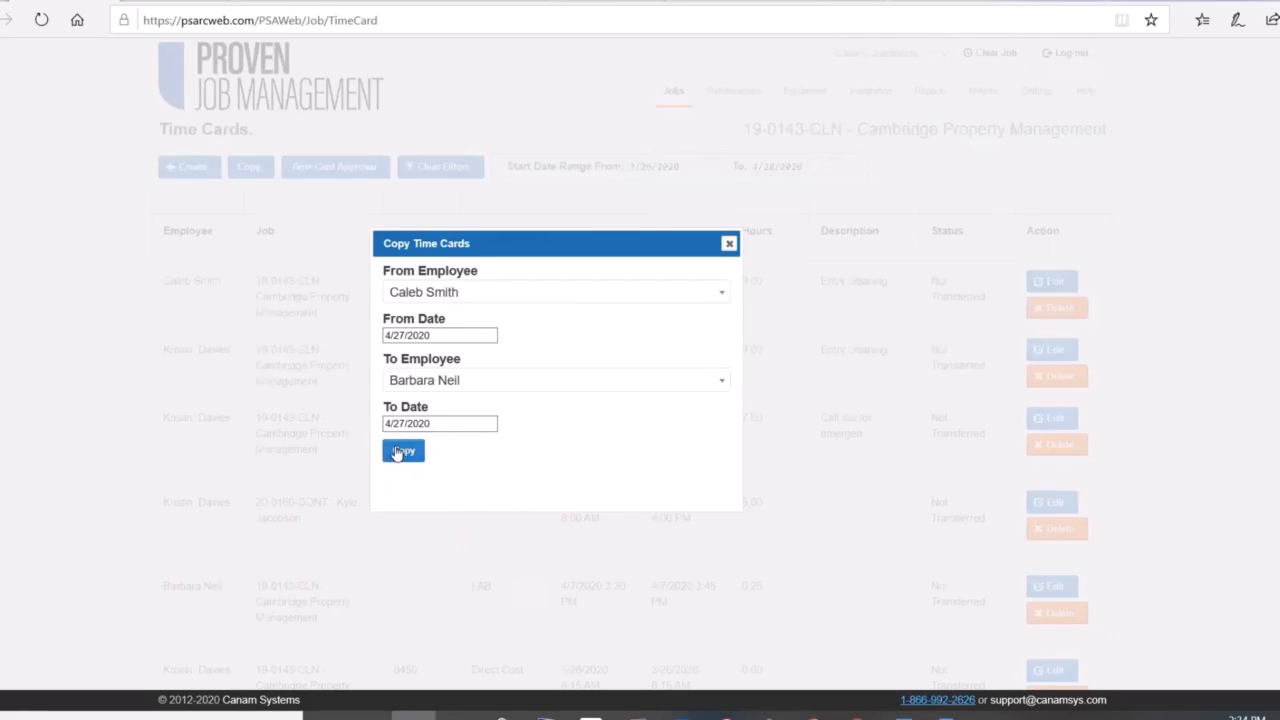
{"action": "left_click", "coordinate": [400, 452]}
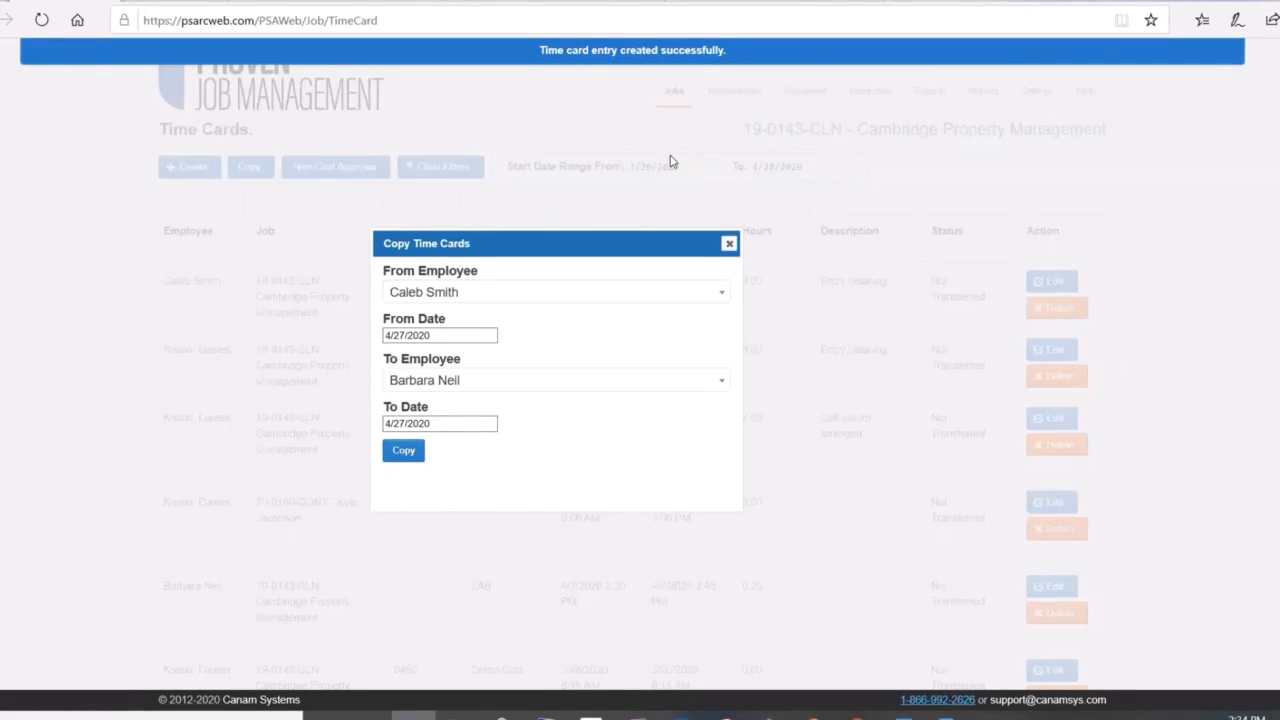
{"action": "left_click", "coordinate": [729, 247]}
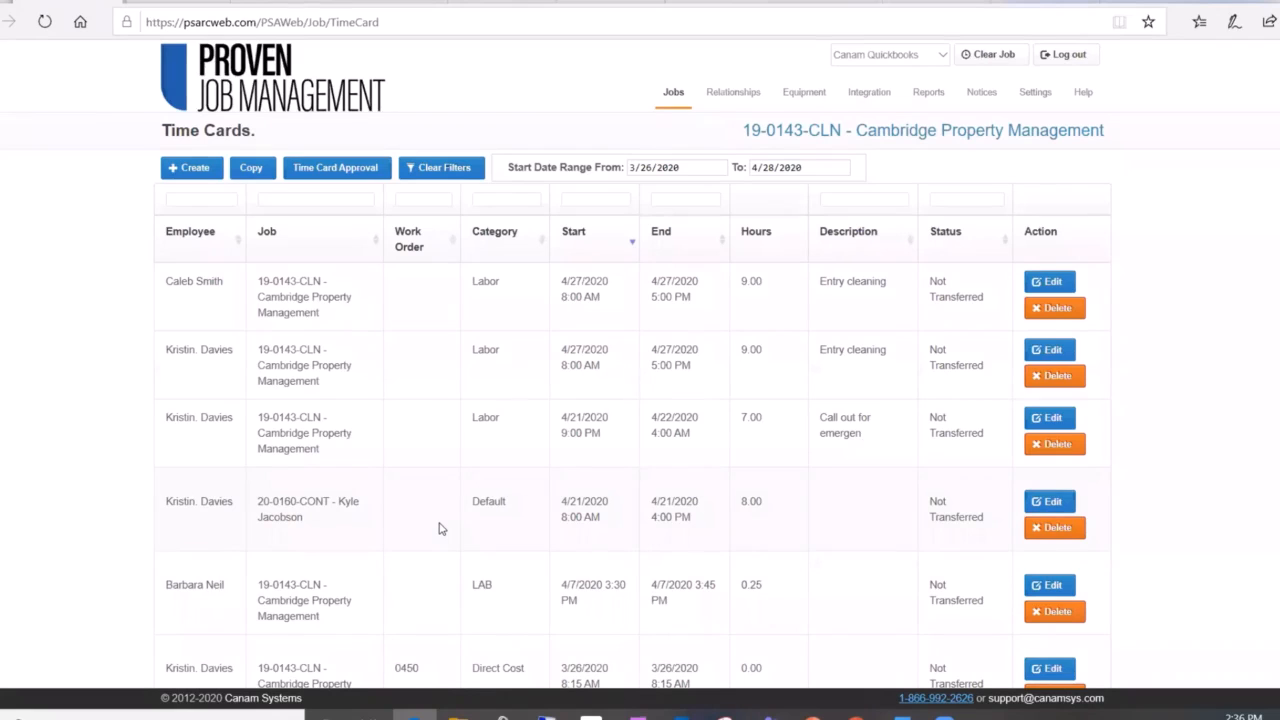
Switch to the Chrome window with Time Card Approval and load the time cards from 6/20/2019 to 4/28/2020.
{"action": "mouse_move", "coordinate": [856, 714]}
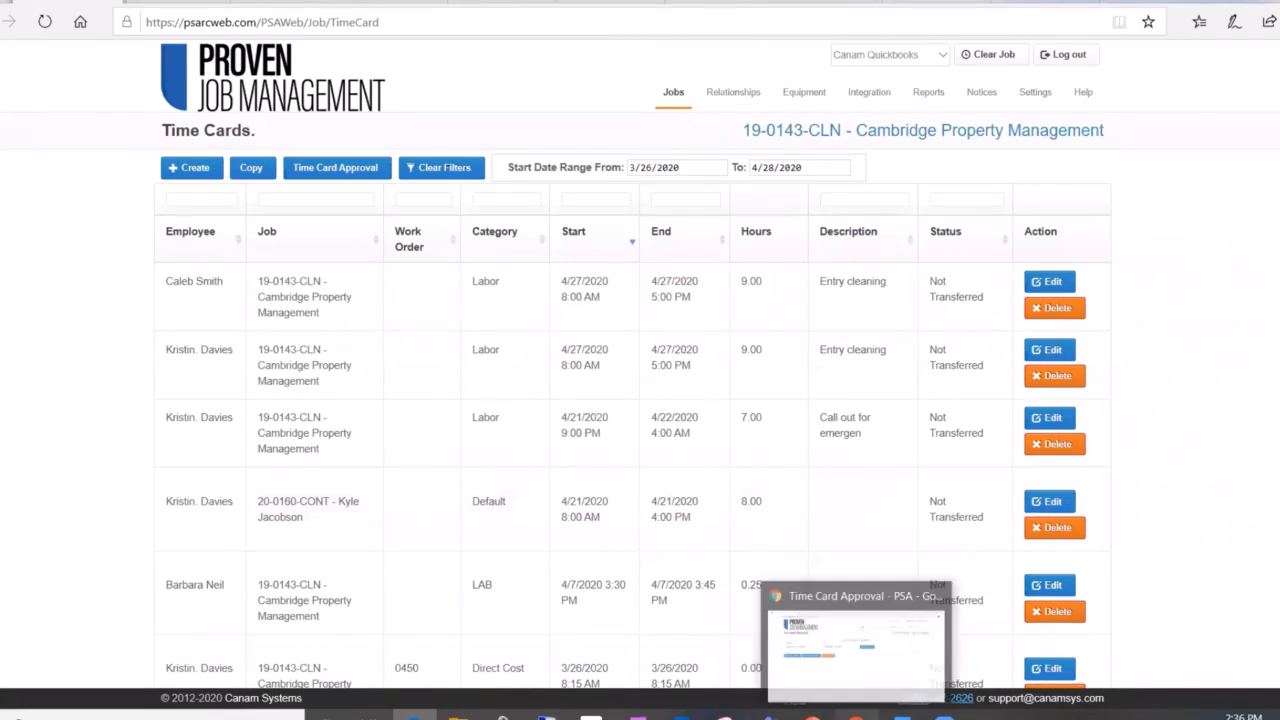
{"action": "left_click", "coordinate": [790, 635]}
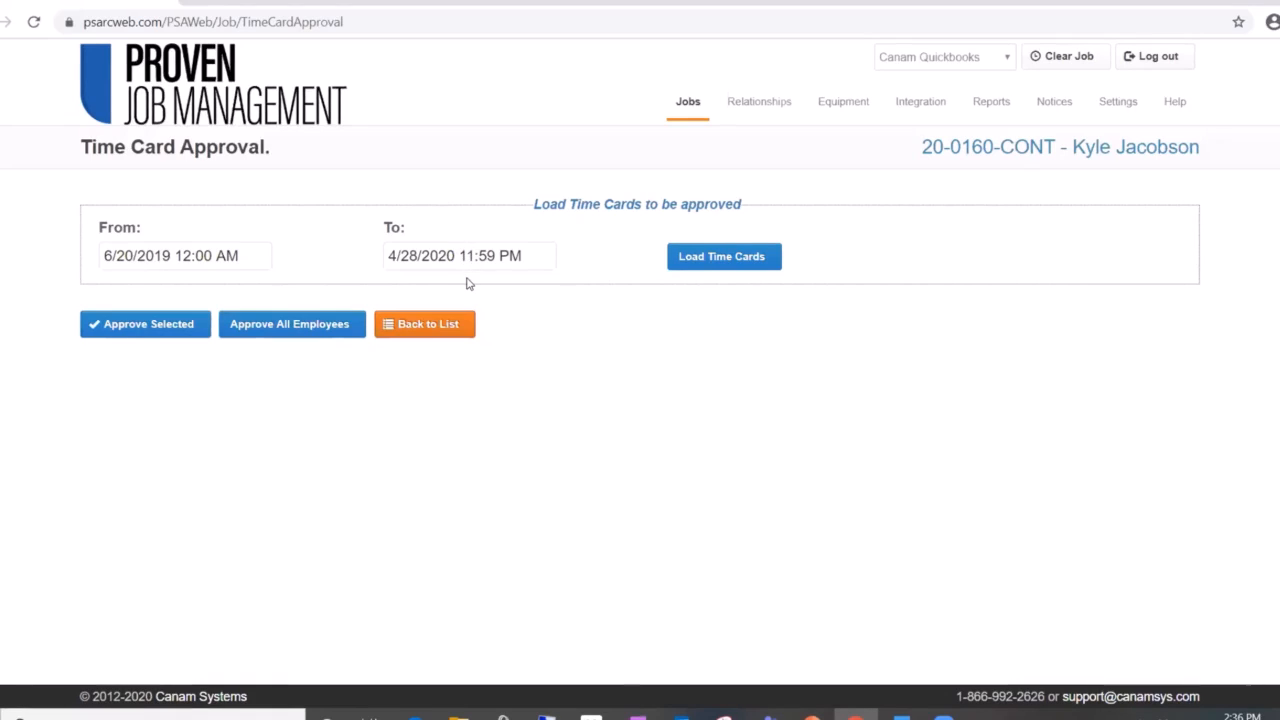
{"action": "left_click", "coordinate": [716, 258]}
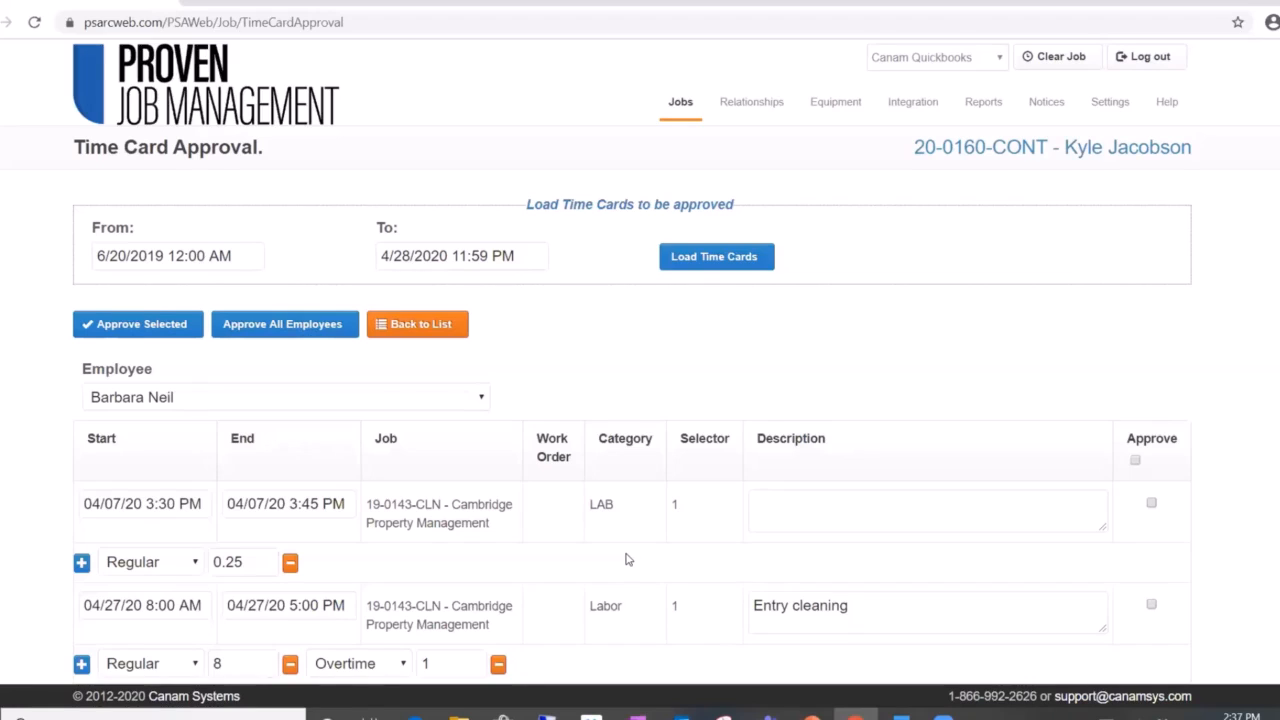
Enter "Approved" as the 04/07/20 time card's description and mark both the 04/07/20 and 04/27/20 entries for approval.
{"action": "scroll", "coordinate": [630, 560], "scroll_direction": "down", "scroll_amount": 1}
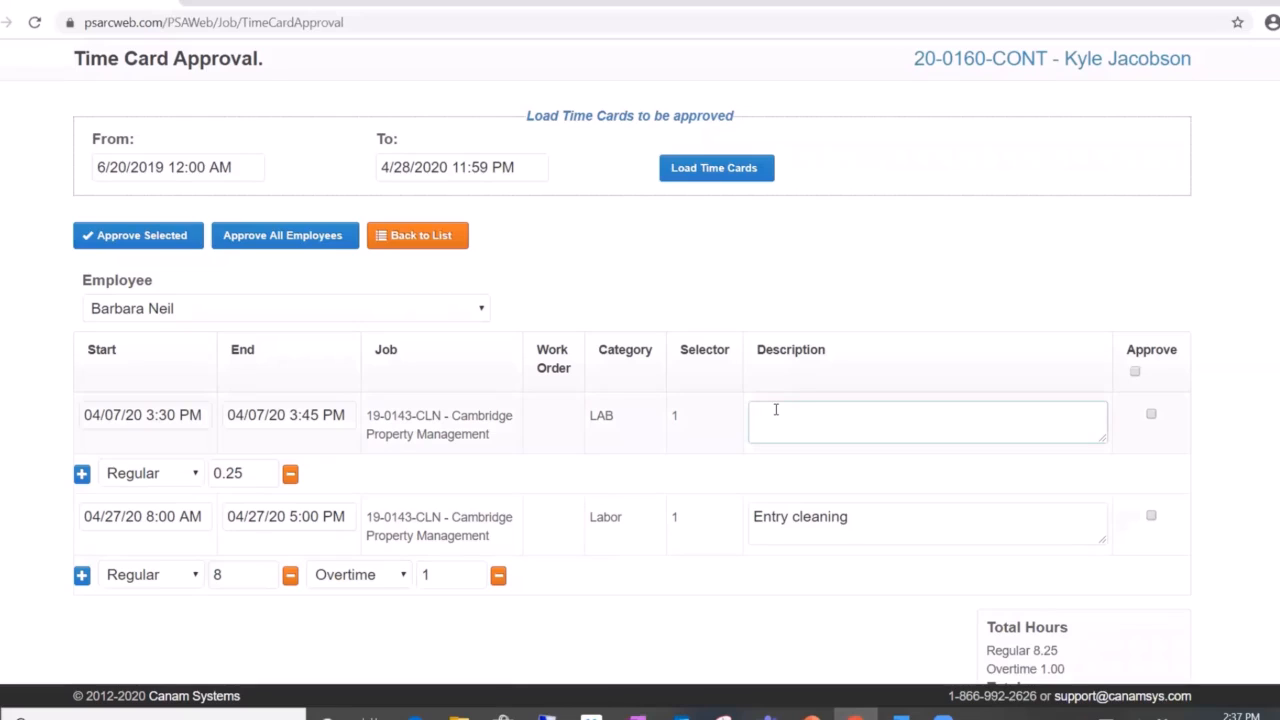
{"action": "type", "text": "Approved"}
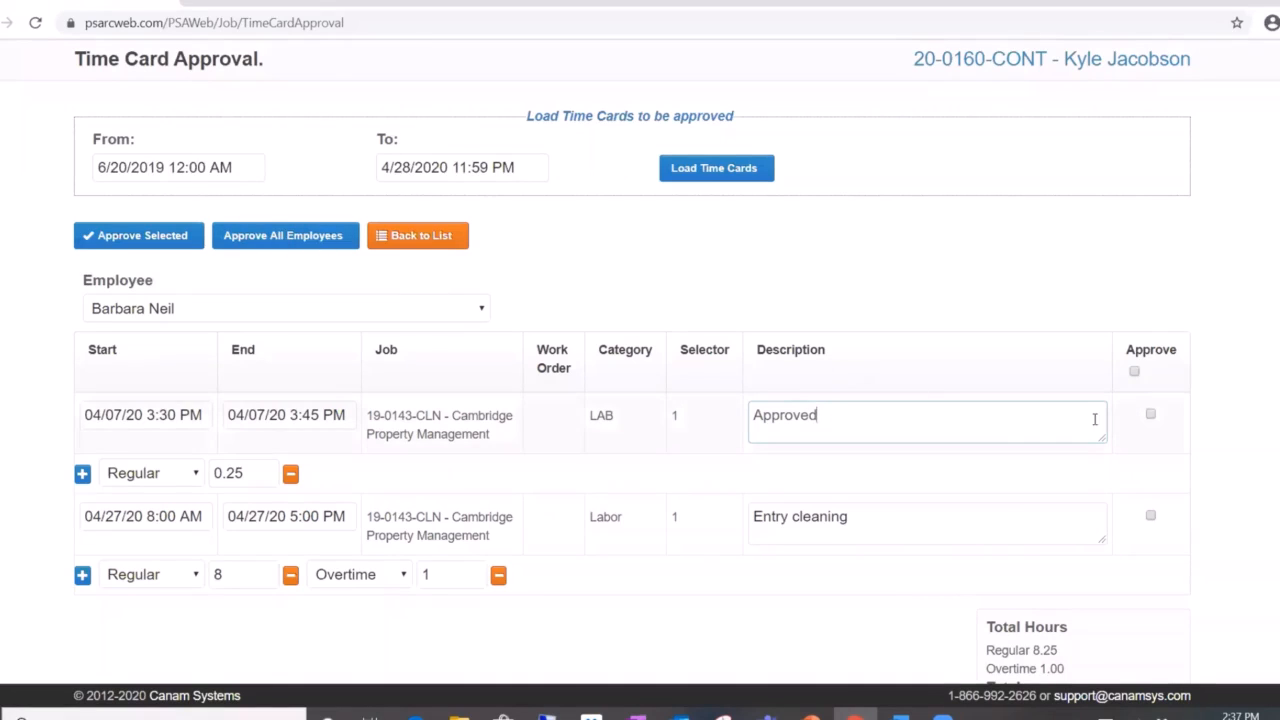
{"action": "left_click", "coordinate": [1151, 418]}
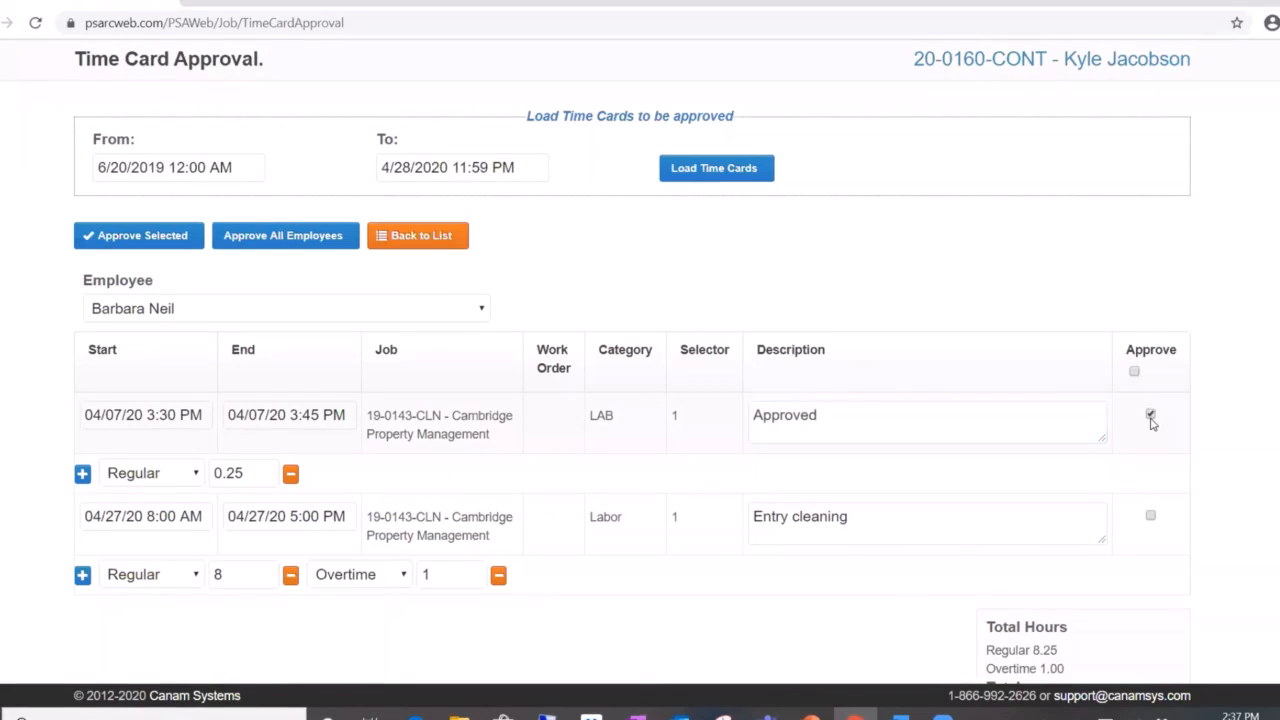
{"action": "left_click", "coordinate": [1151, 518]}
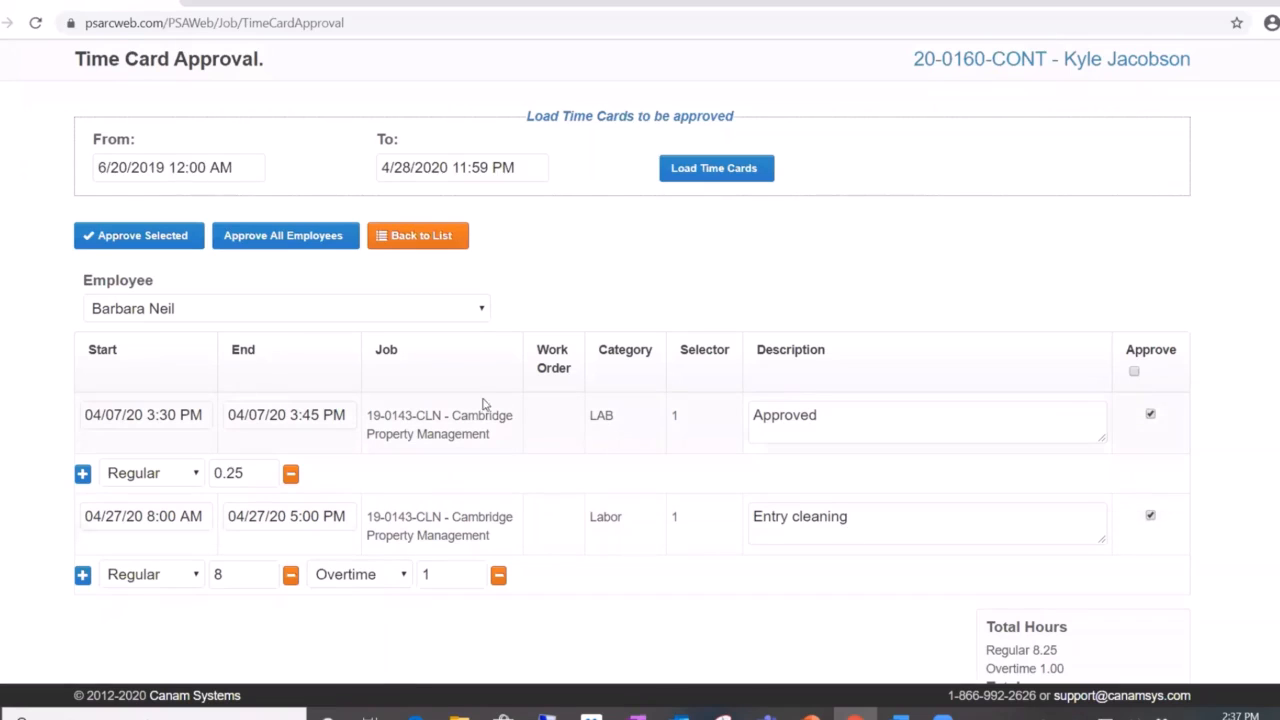
Show another employee's time cards, mark all employees' cards for approval, and approve the selection with confirmation.
{"action": "left_click", "coordinate": [482, 310]}
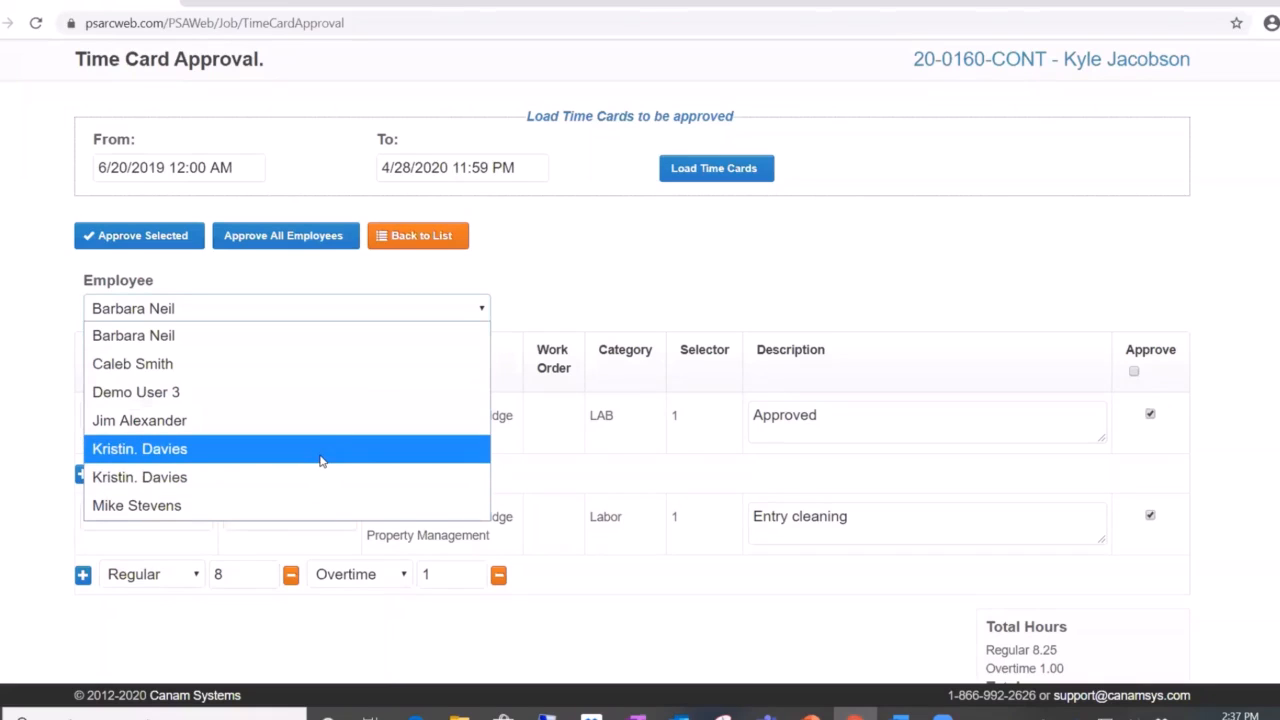
{"action": "left_click", "coordinate": [322, 460]}
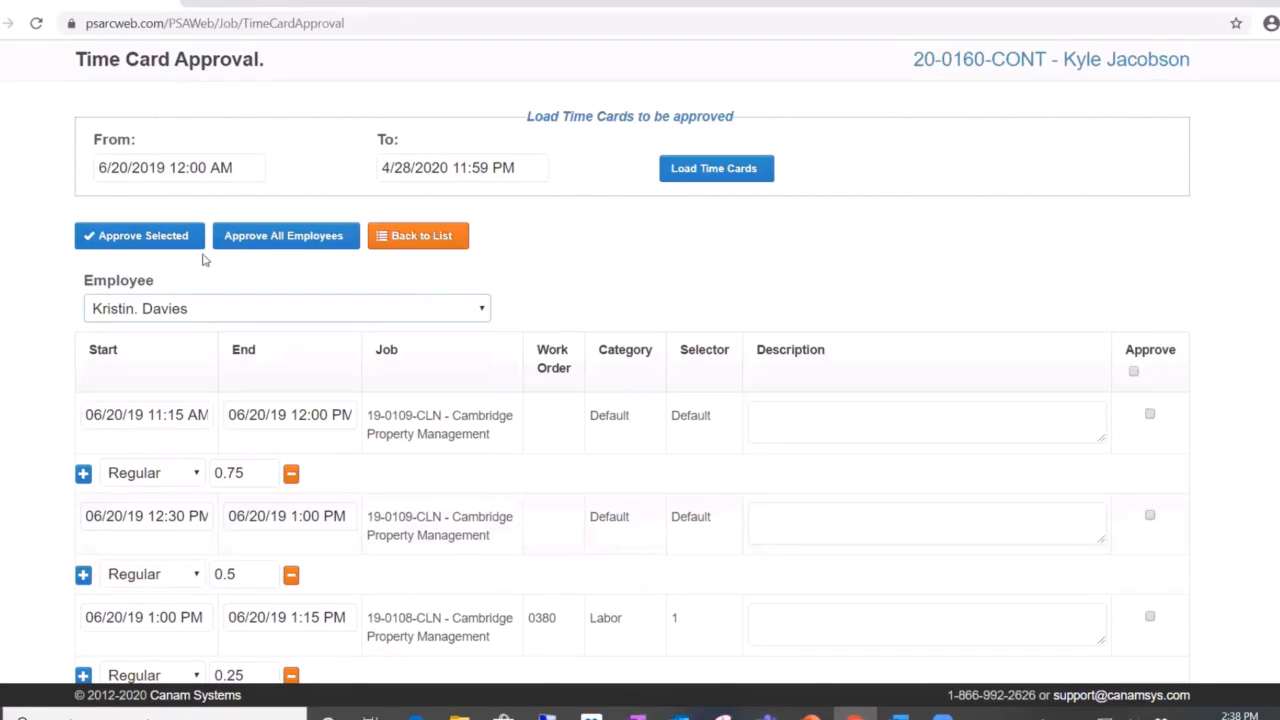
{"action": "left_click", "coordinate": [280, 240]}
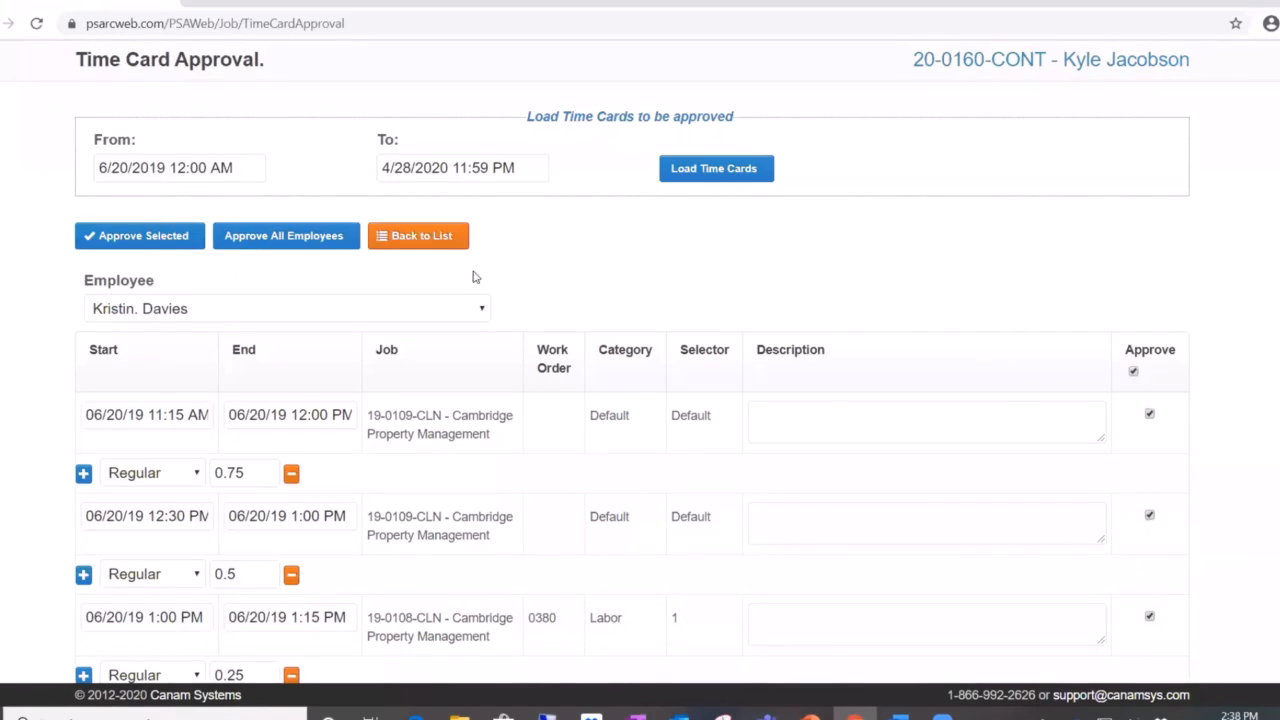
{"action": "left_click", "coordinate": [117, 236]}
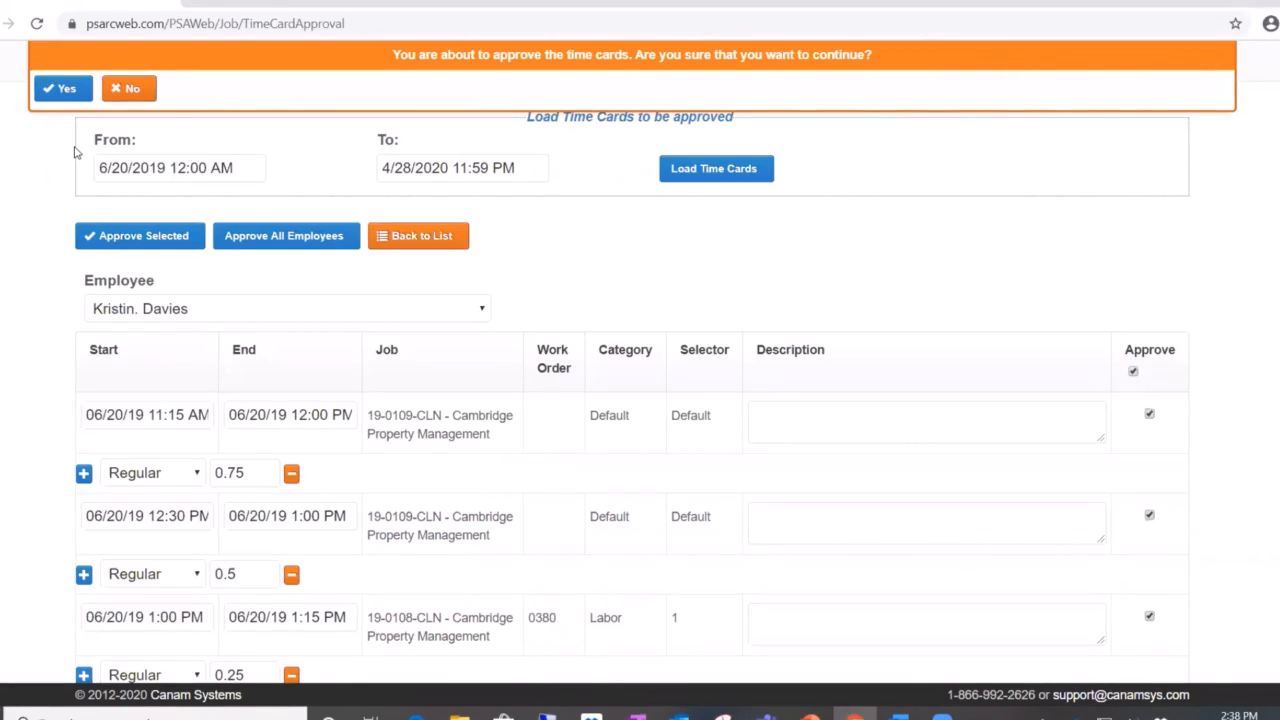
{"action": "left_click", "coordinate": [63, 88]}
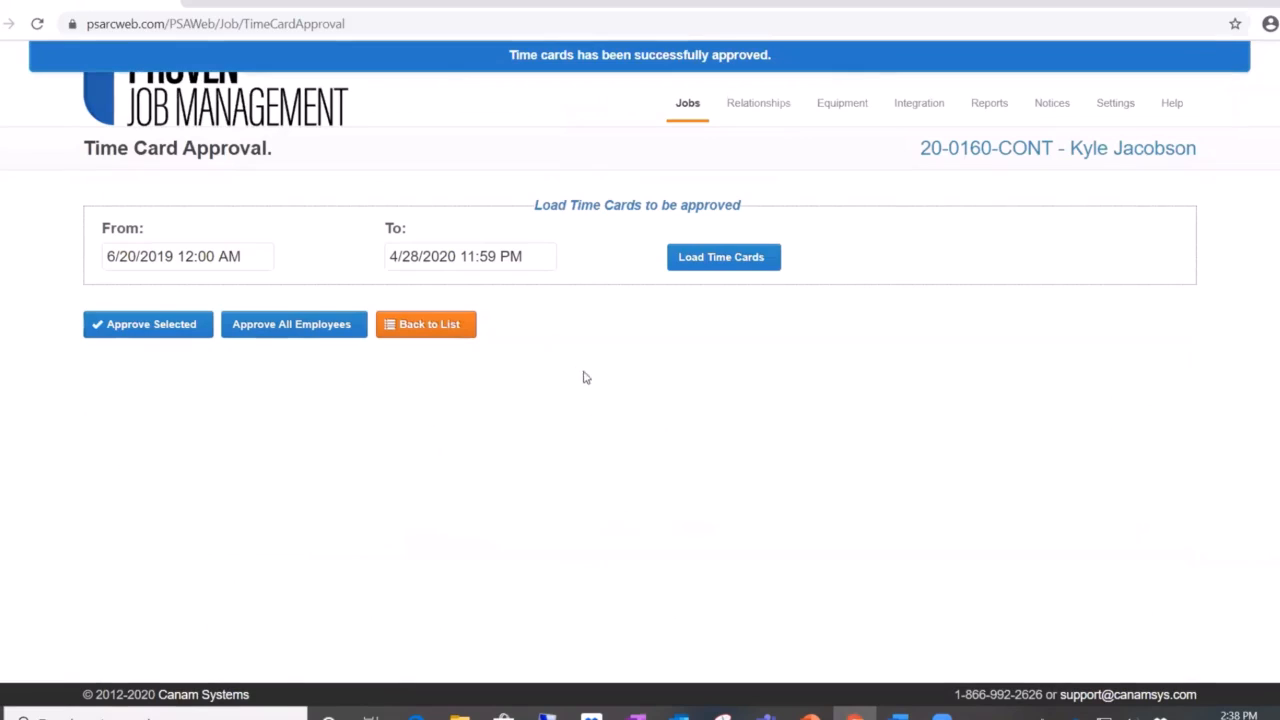
Open the Time Cards list and set the start of its date range to 2020-02-01.
{"action": "mouse_move", "coordinate": [682, 118]}
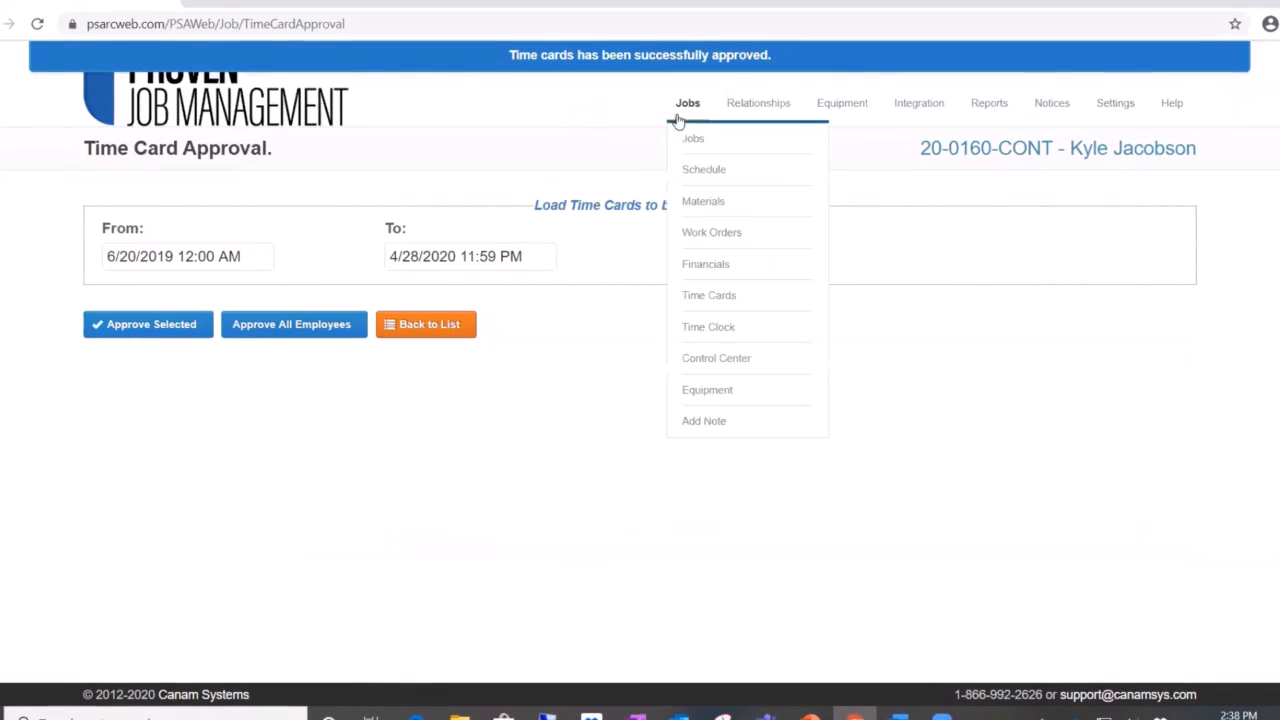
{"action": "left_click", "coordinate": [700, 295]}
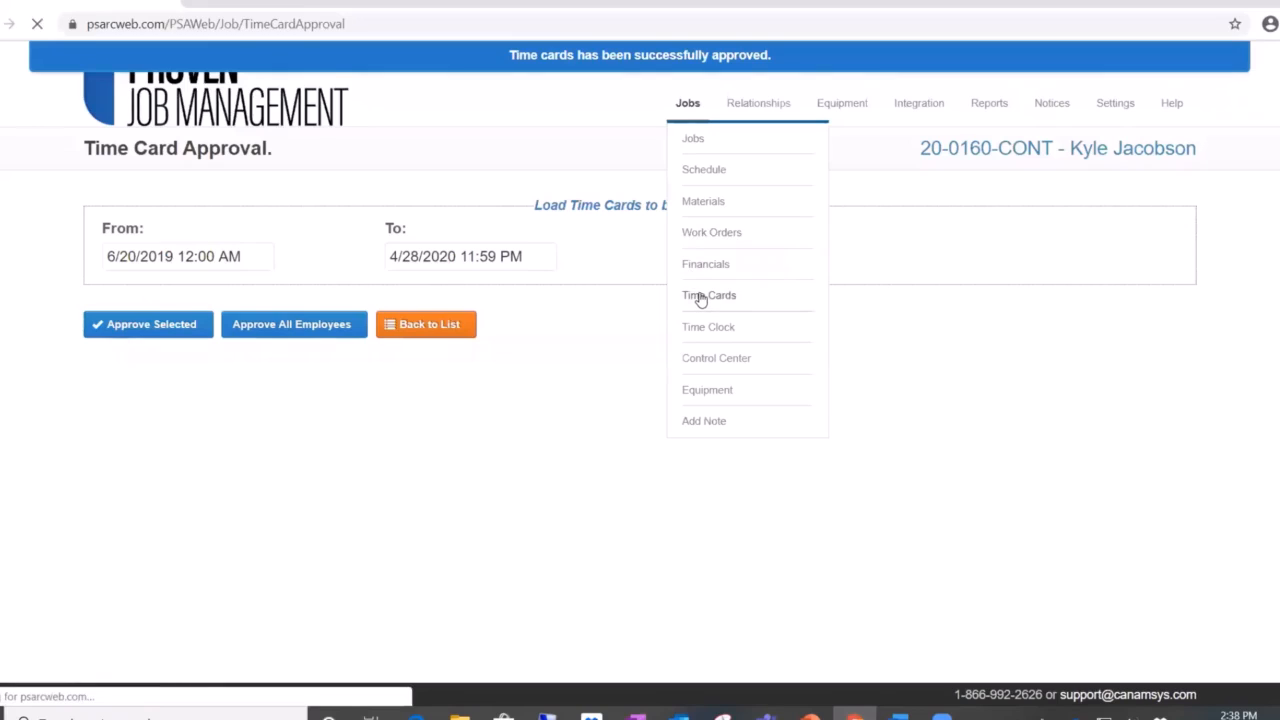
{"action": "mouse_move", "coordinate": [693, 198]}
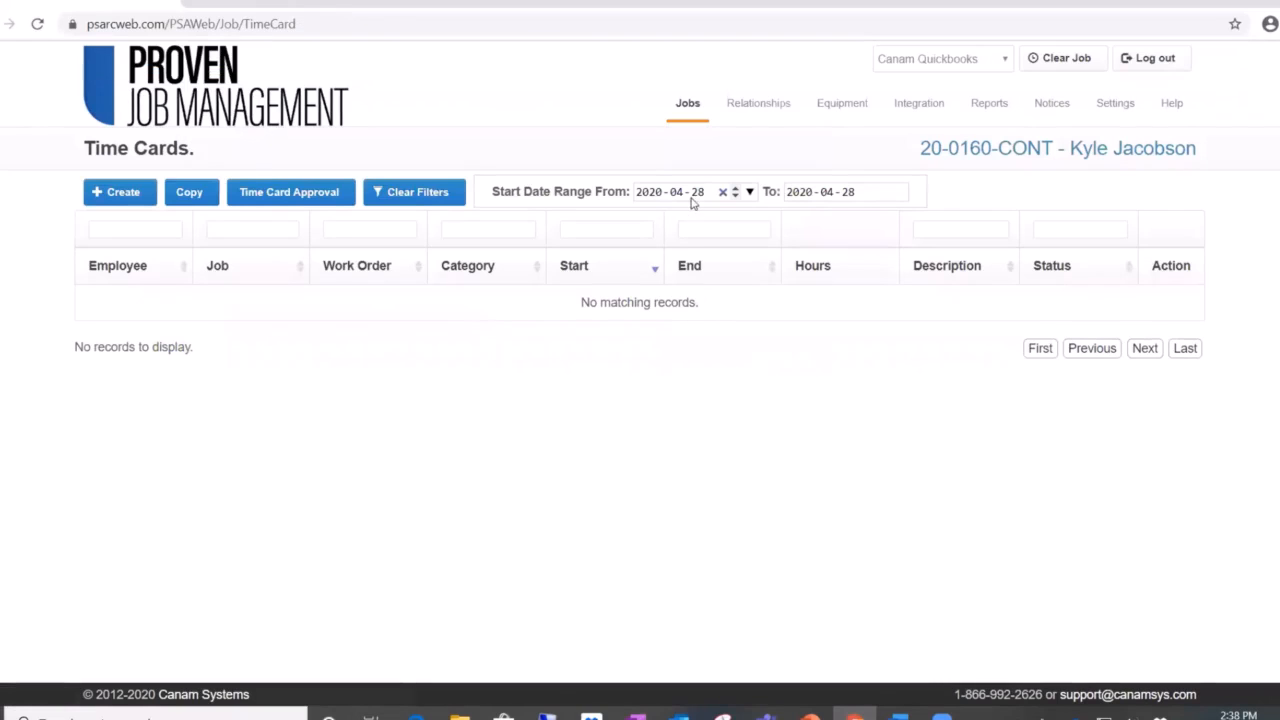
{"action": "left_click", "coordinate": [748, 192]}
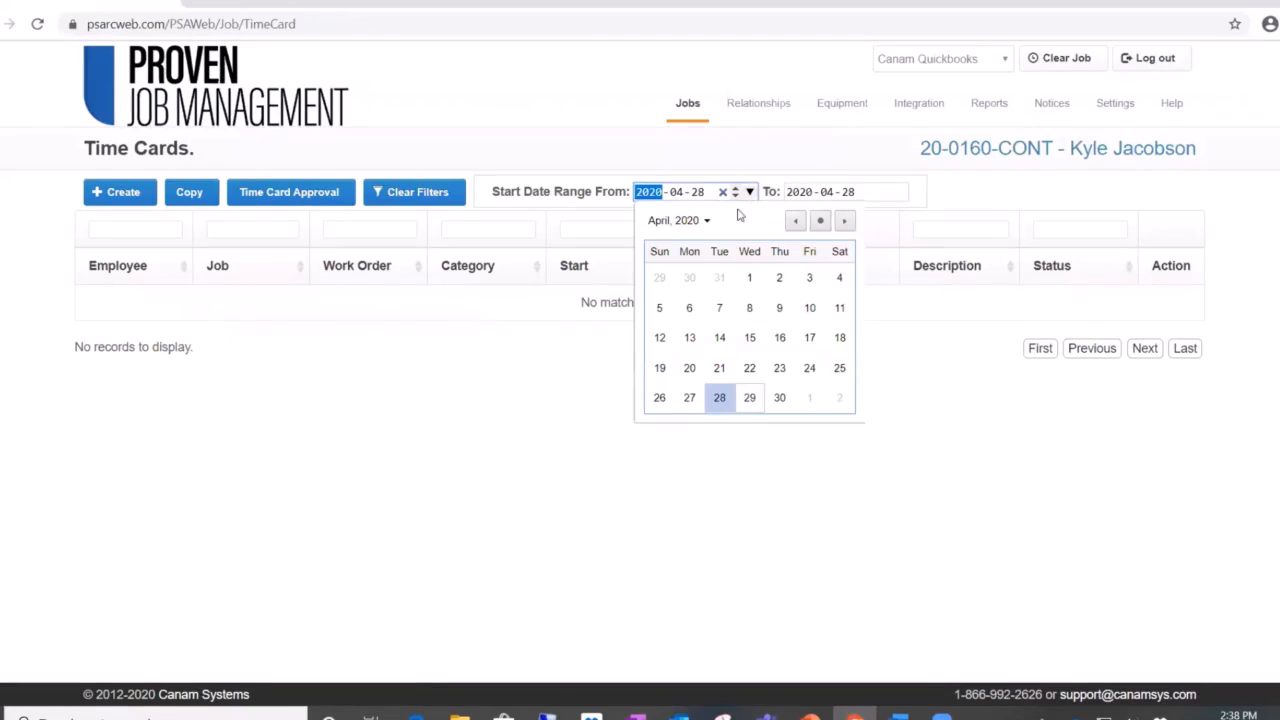
{"action": "left_click", "coordinate": [795, 222]}
{"action": "left_click", "coordinate": [795, 222]}
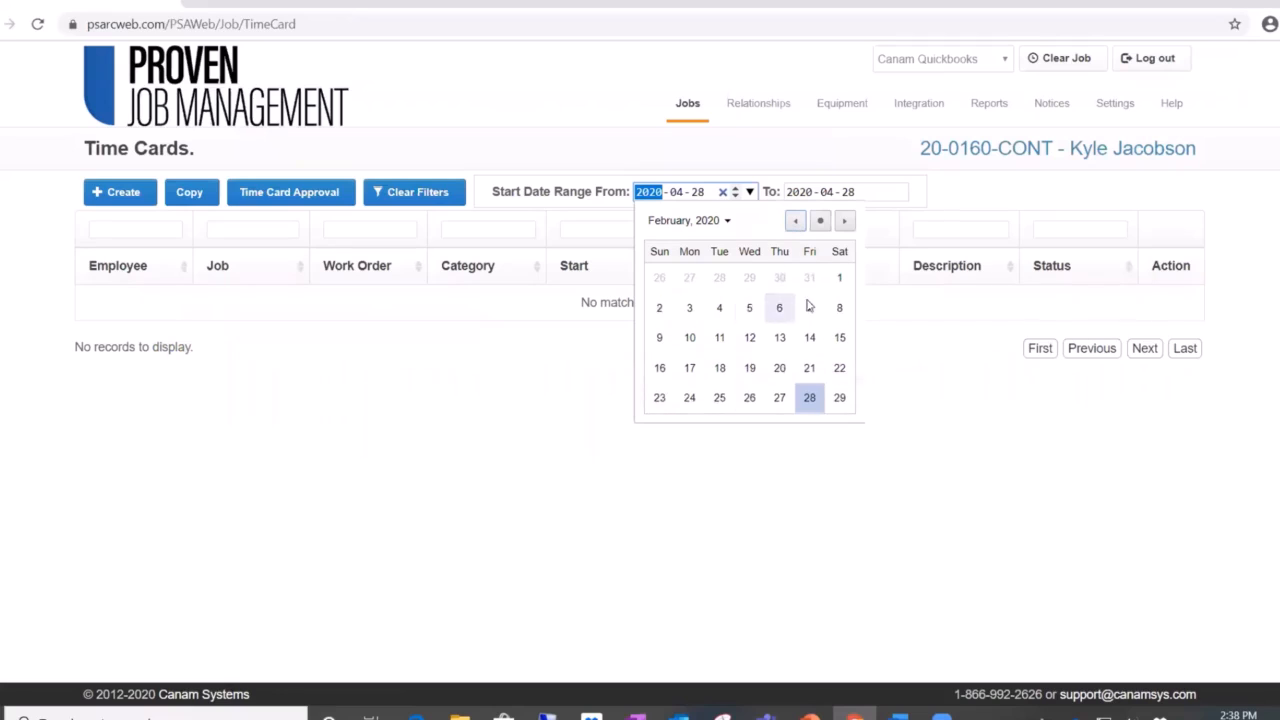
{"action": "left_click", "coordinate": [840, 279]}
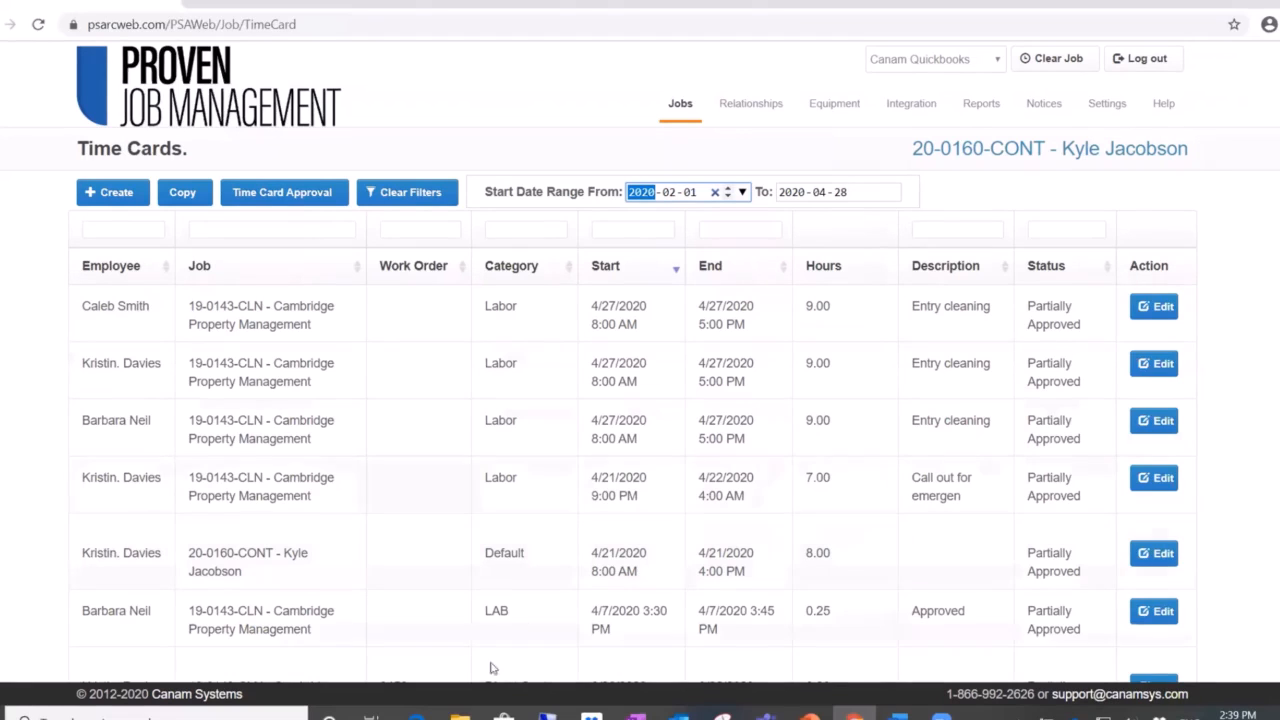
Switch to the Edge window, reload its Time Cards list and open Time Card Approval.
{"action": "left_click", "coordinate": [416, 714]}
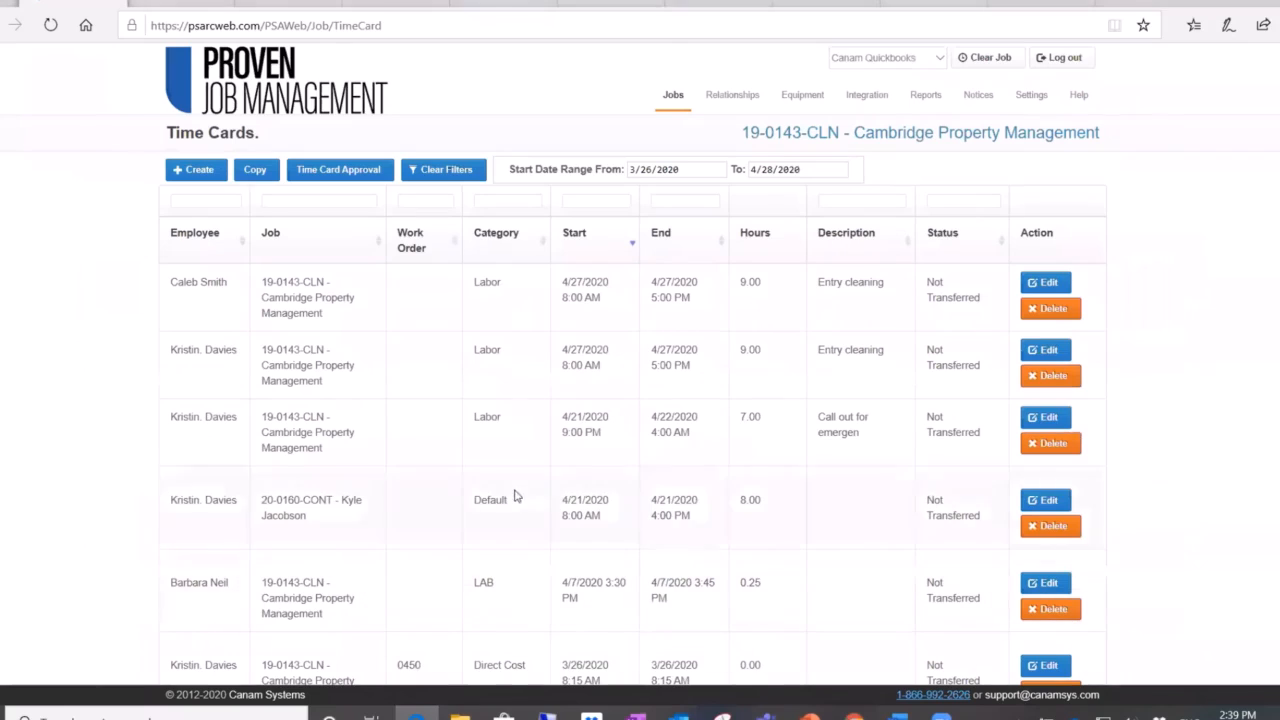
{"action": "left_click", "coordinate": [51, 25]}
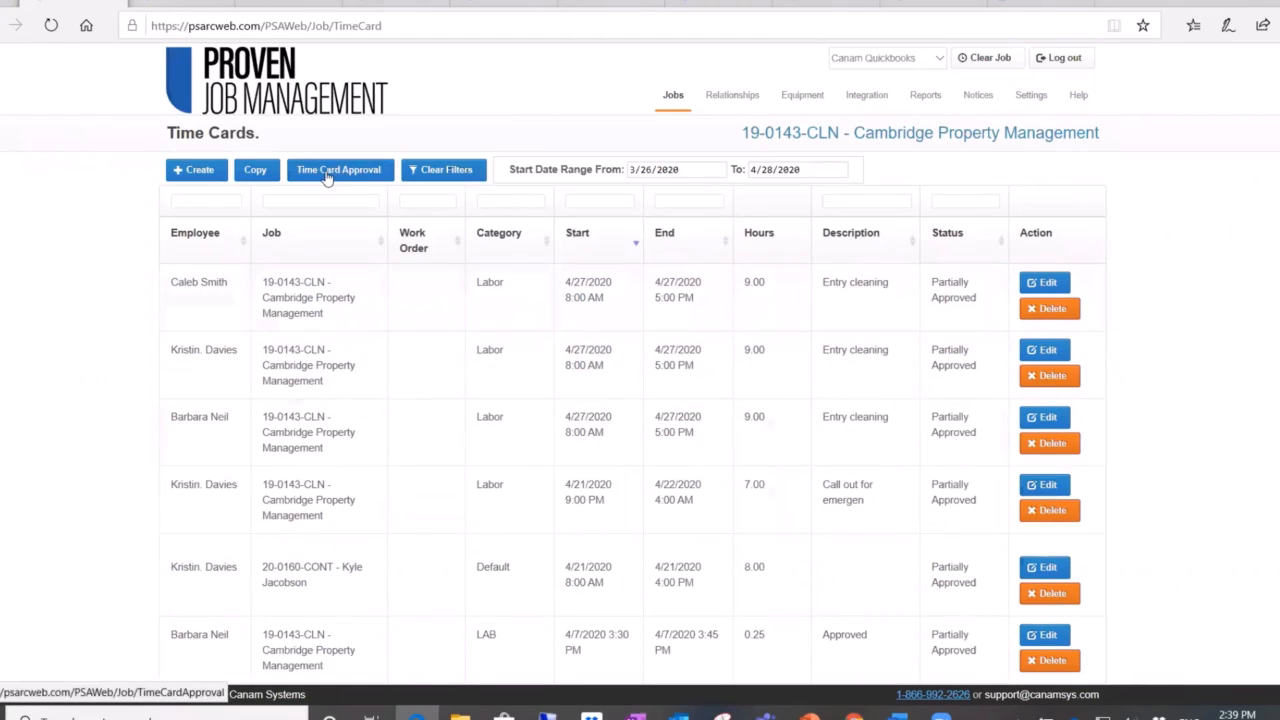
{"action": "left_click", "coordinate": [326, 172]}
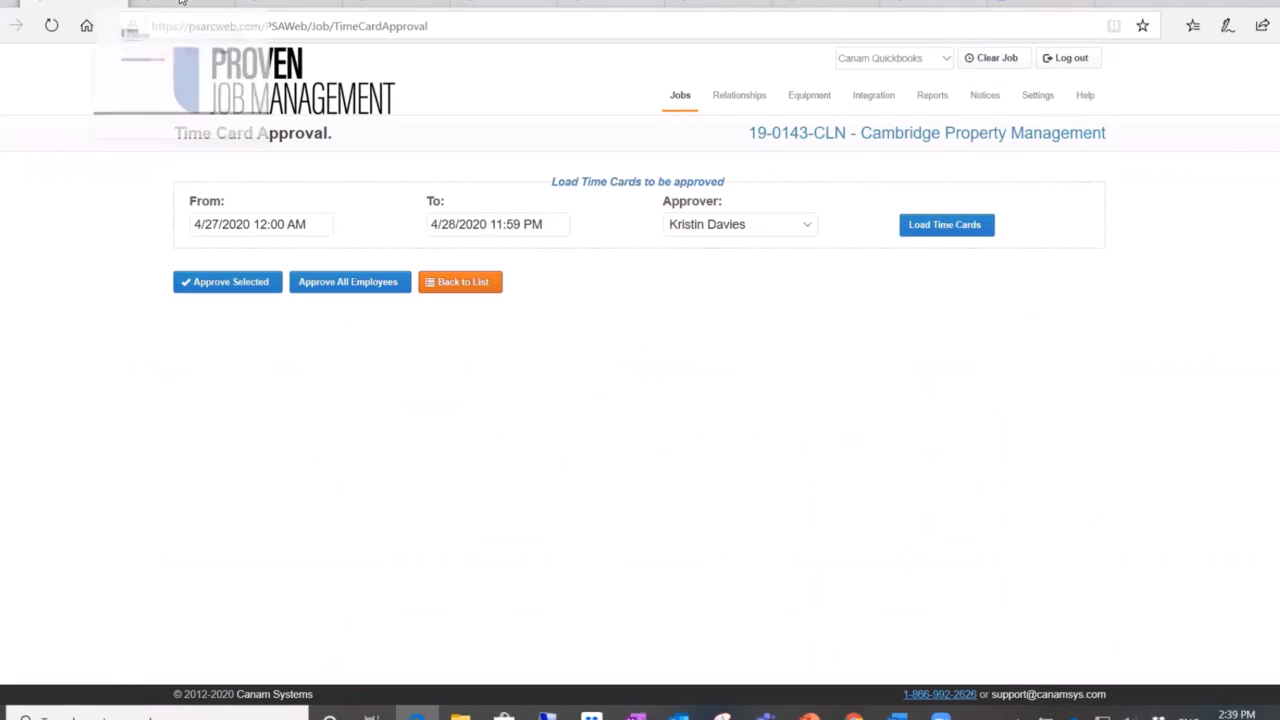
Review the company's Time Card Rules, checking the available options for time clock rounding and the time card period.
{"action": "left_click", "coordinate": [277, 3]}
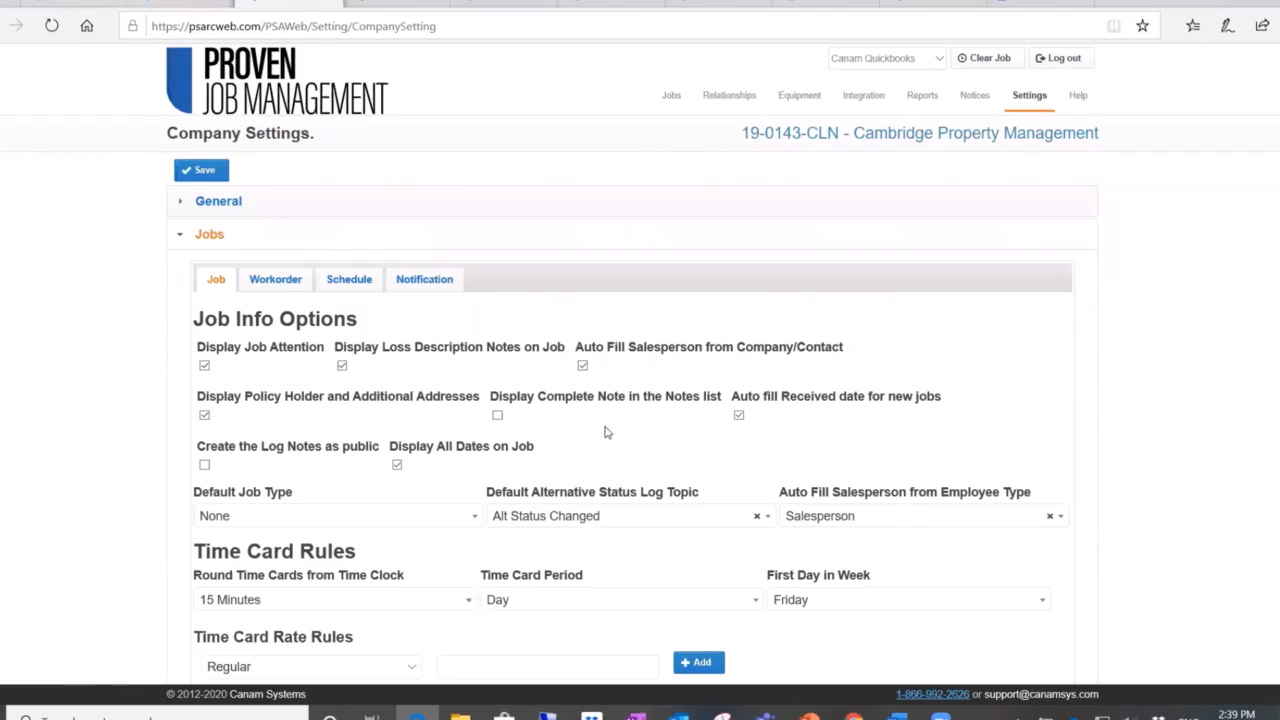
{"action": "scroll", "coordinate": [656, 456], "scroll_direction": "down", "scroll_amount": 4}
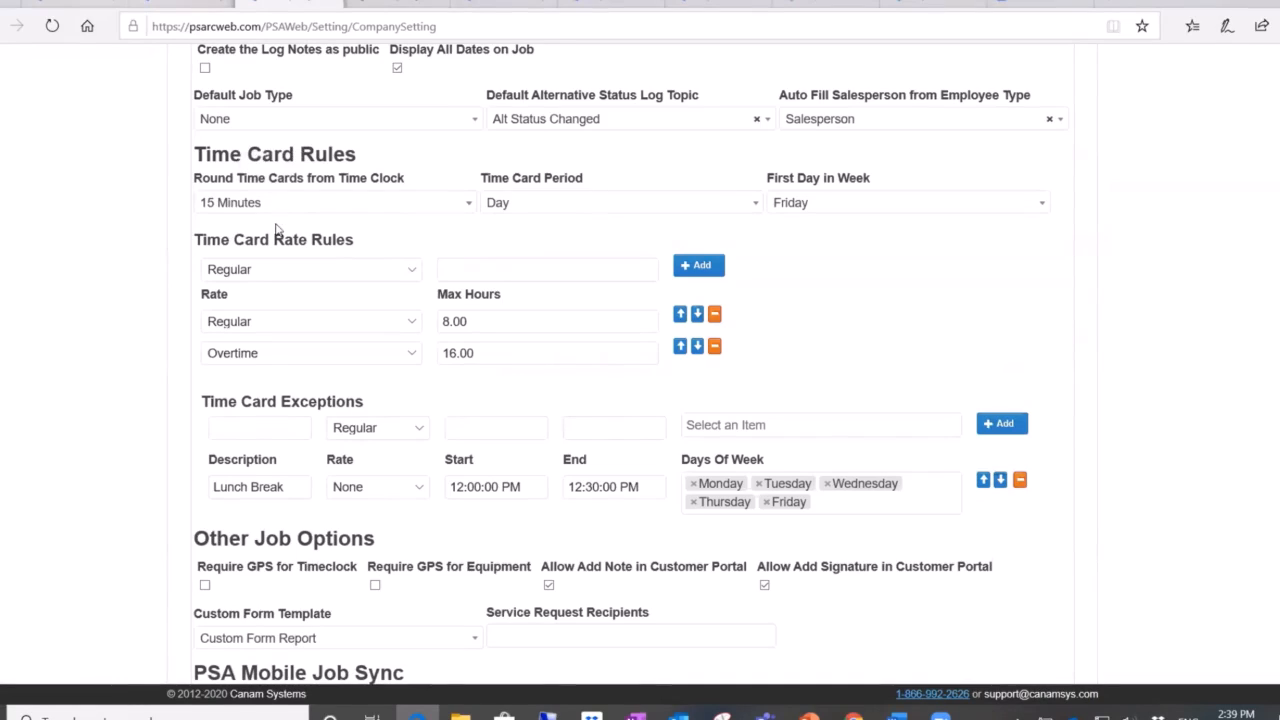
{"action": "left_click", "coordinate": [471, 205]}
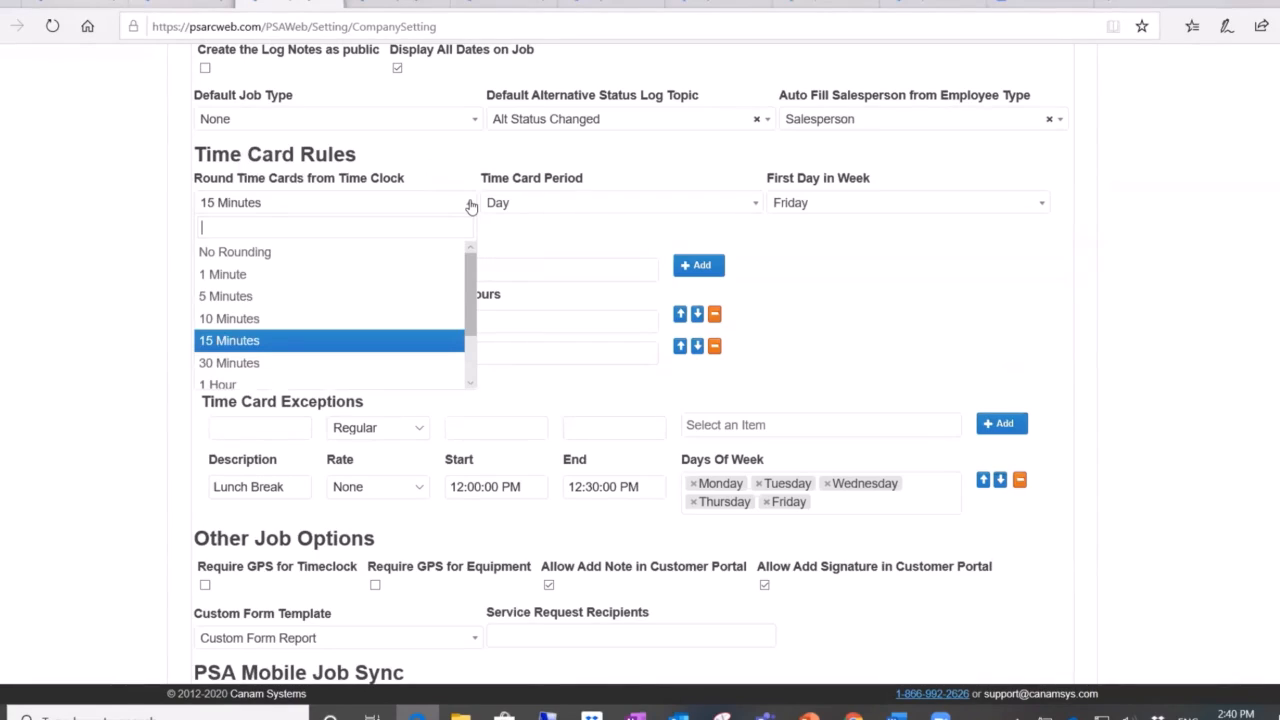
{"action": "left_click", "coordinate": [540, 228]}
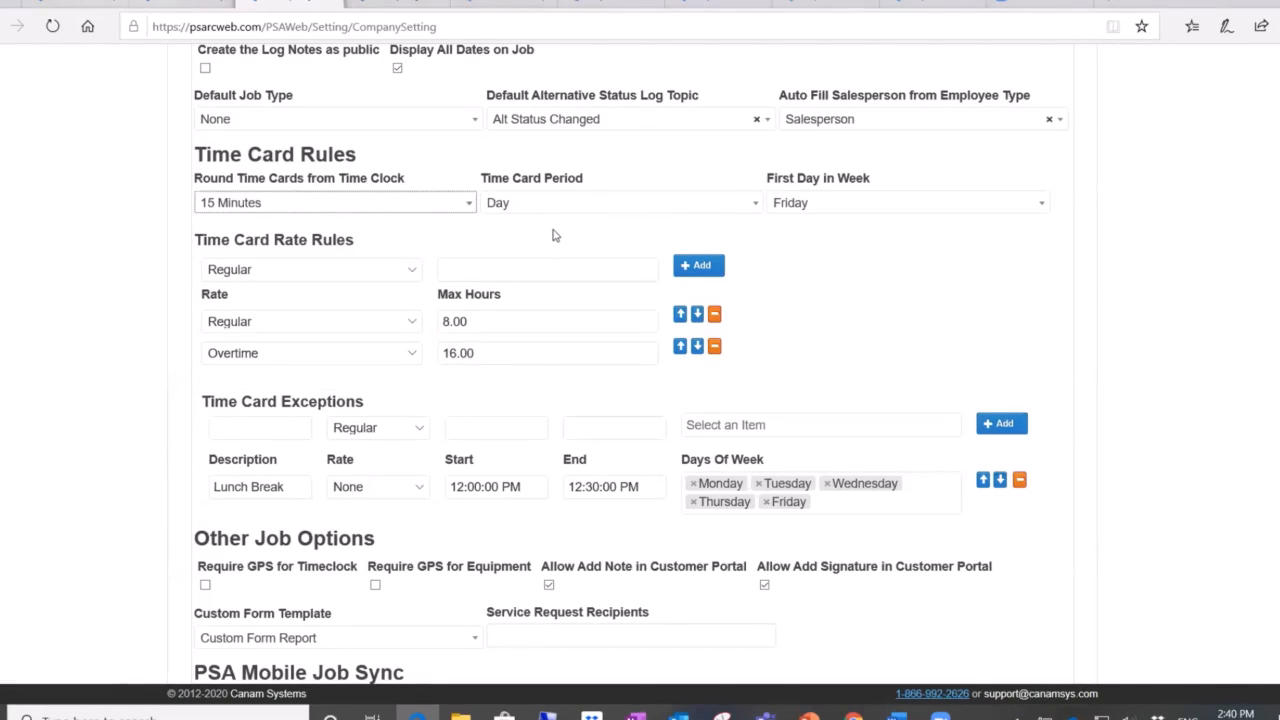
{"action": "left_click", "coordinate": [754, 210]}
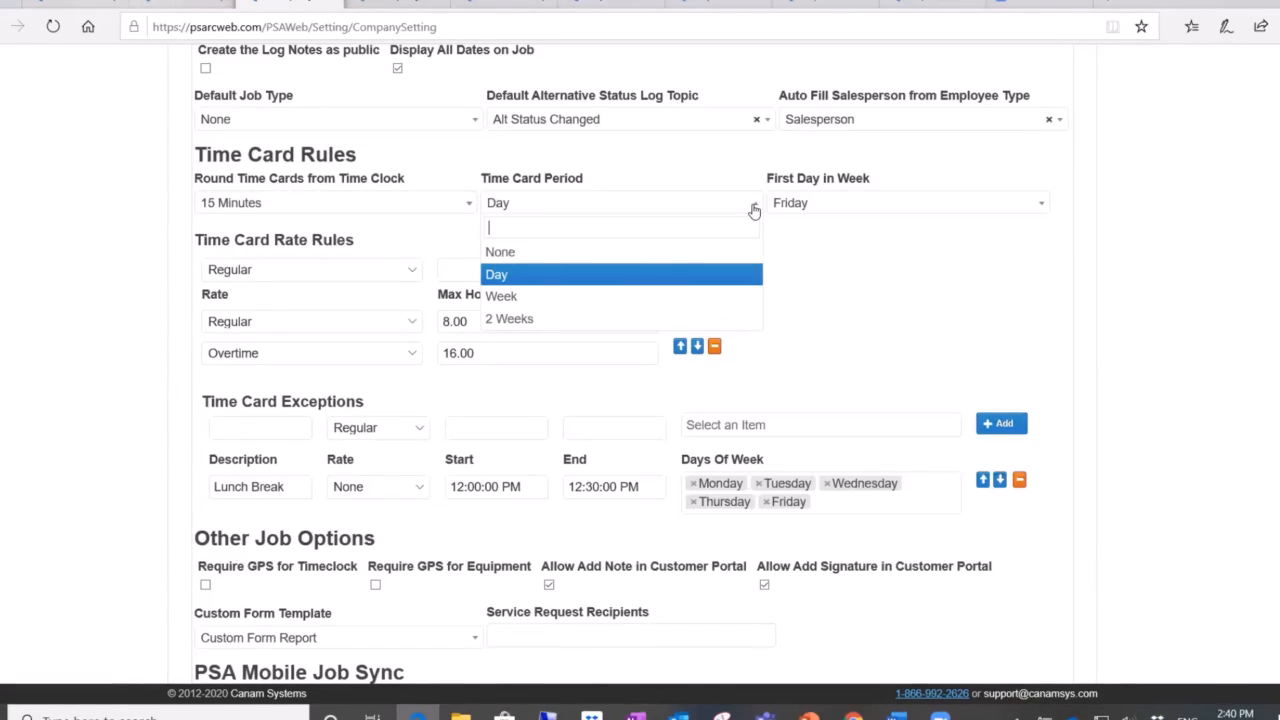
{"action": "left_click", "coordinate": [810, 258]}
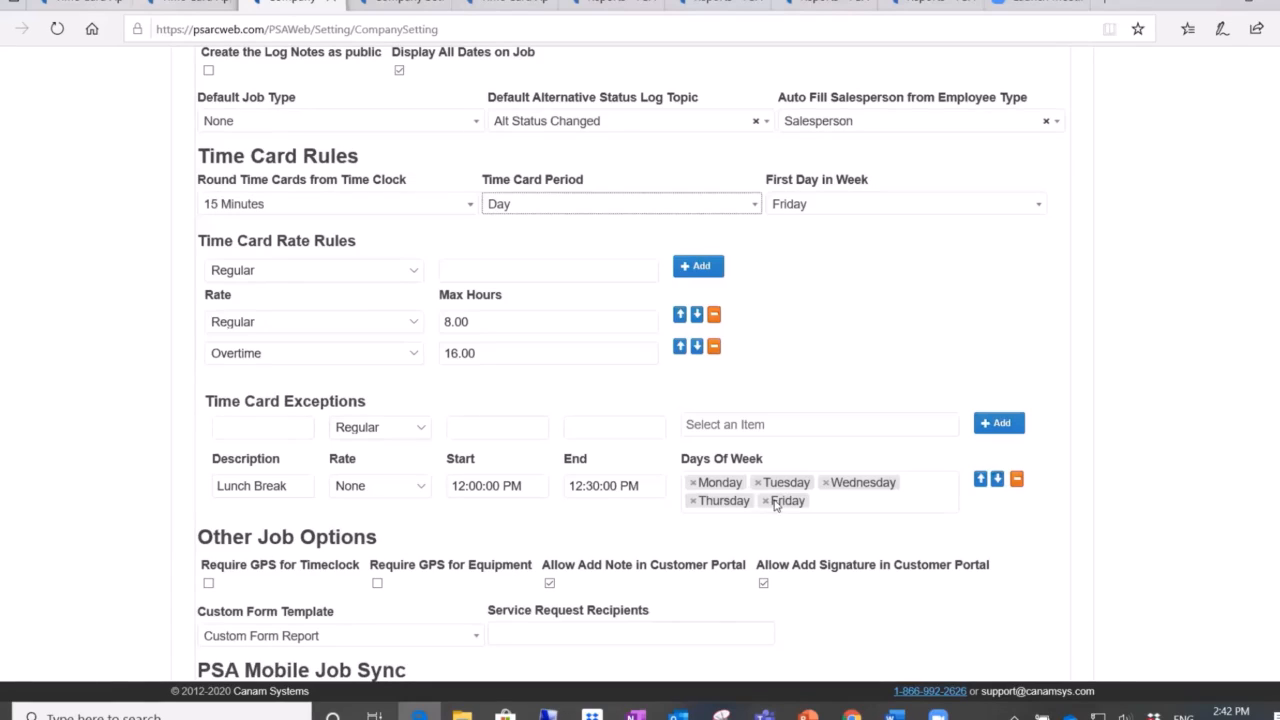
Open Time Card Approval Setup from the job section of Company Settings.
{"action": "left_click", "coordinate": [397, 3]}
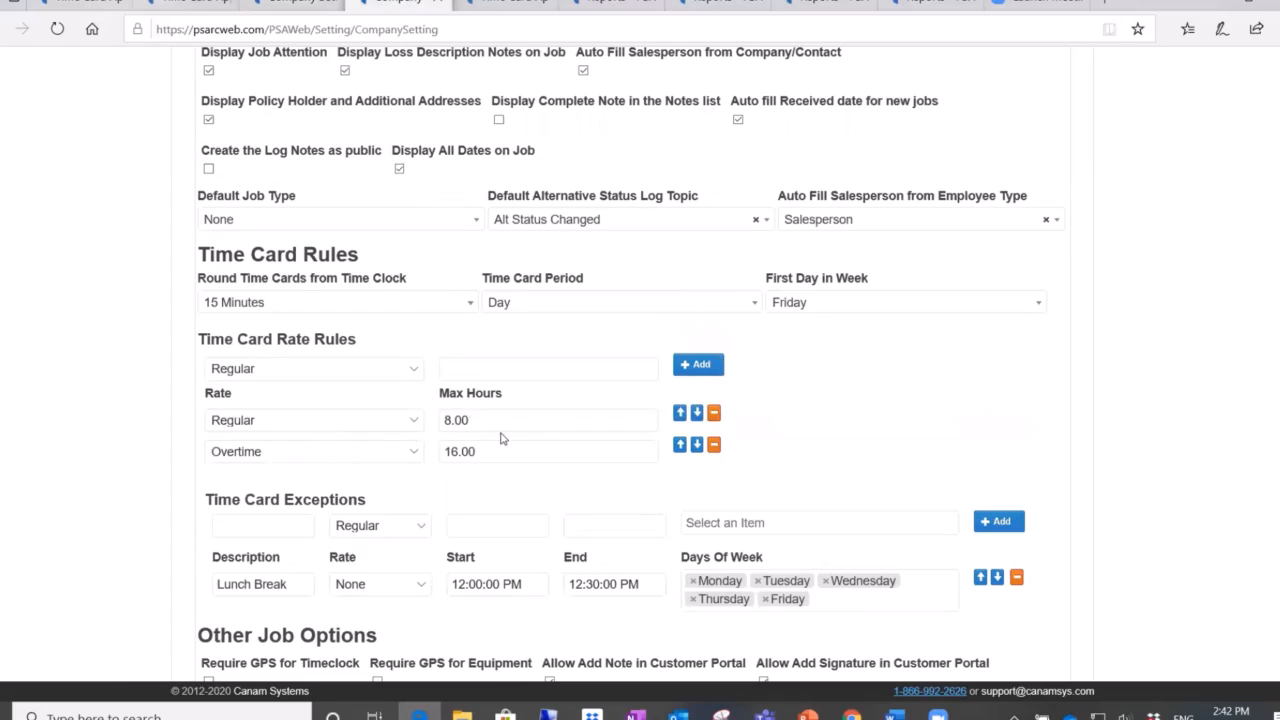
{"action": "scroll", "coordinate": [502, 438], "scroll_direction": "down", "scroll_amount": 6}
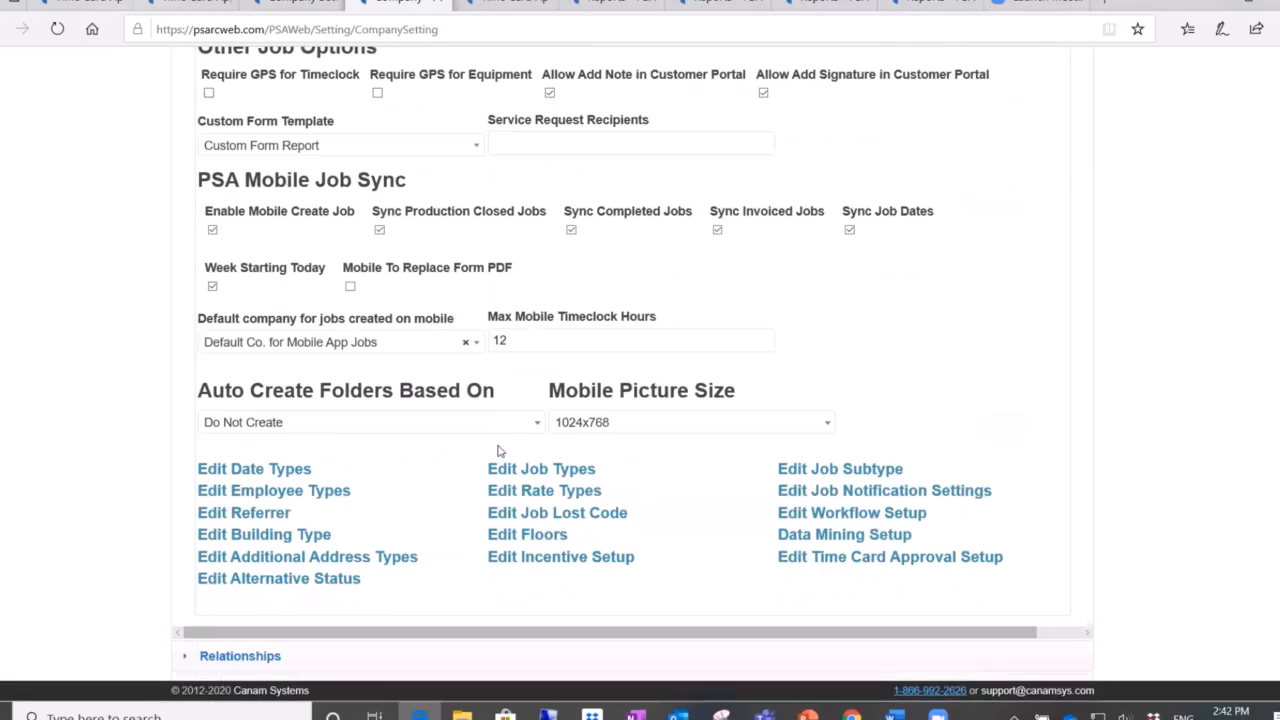
{"action": "left_click", "coordinate": [842, 566]}
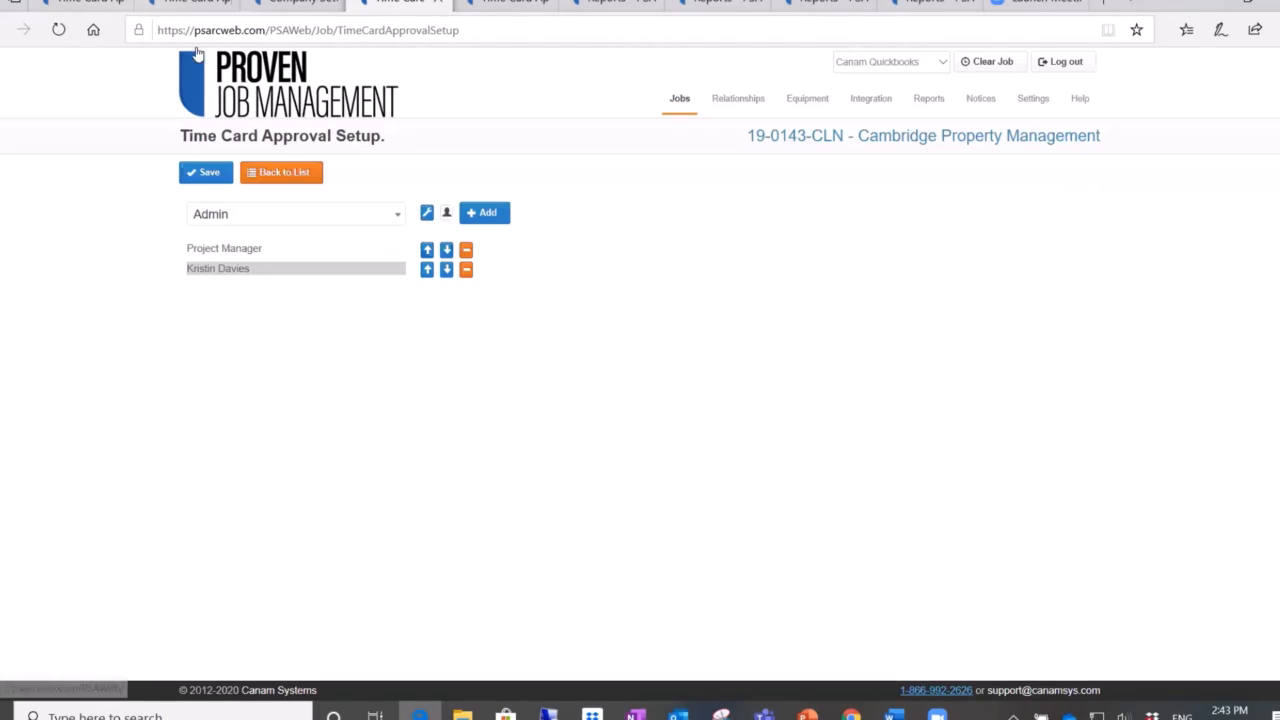
Check which approvers can be chosen in Time Card Approval and return to Time Card Approval Setup.
{"action": "left_click", "coordinate": [190, 5]}
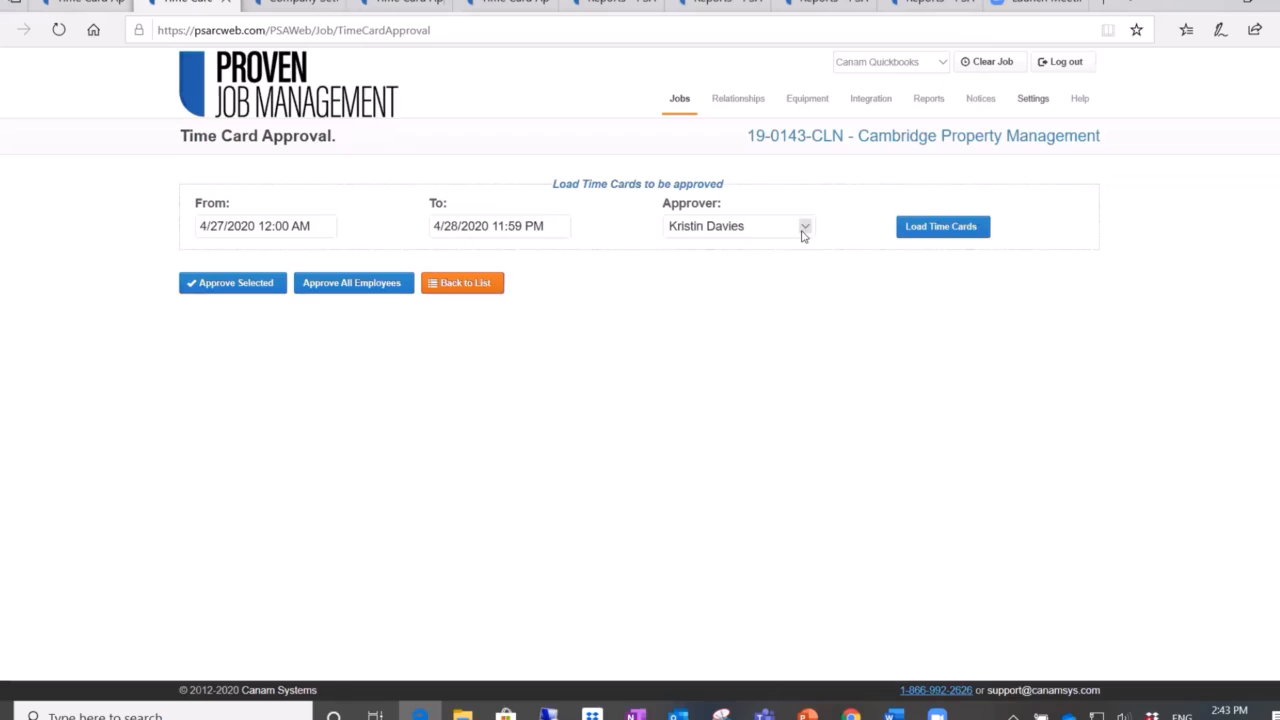
{"action": "left_click", "coordinate": [804, 229]}
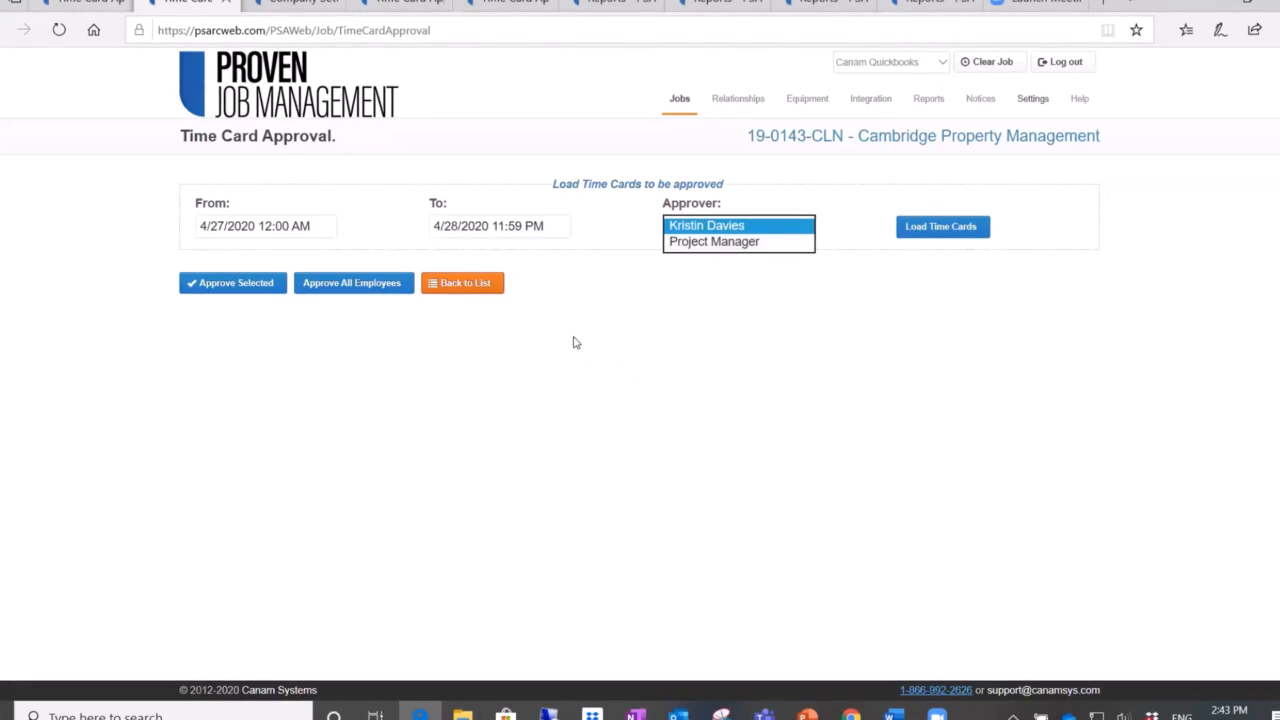
{"action": "left_click", "coordinate": [387, 5]}
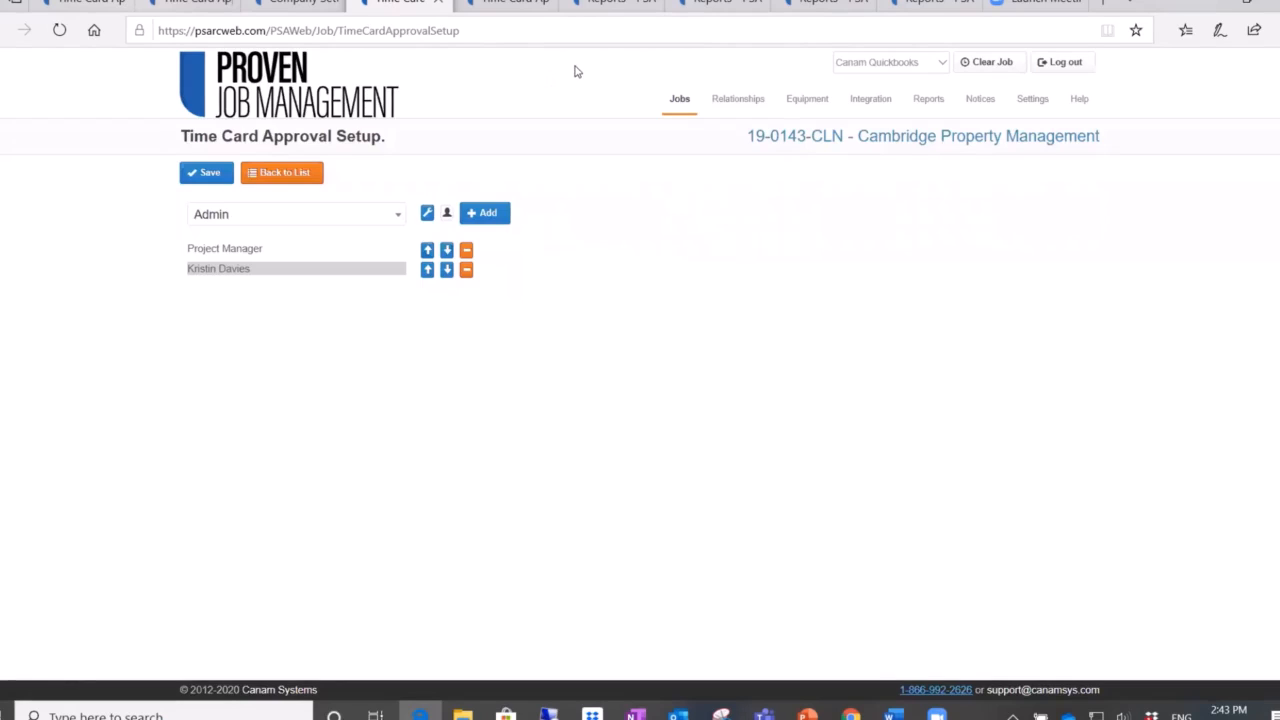
Show the Reports list filtered by "time" and examine the Time Card Approval report's preview parameters and its approval columns.
{"action": "left_click", "coordinate": [590, 8]}
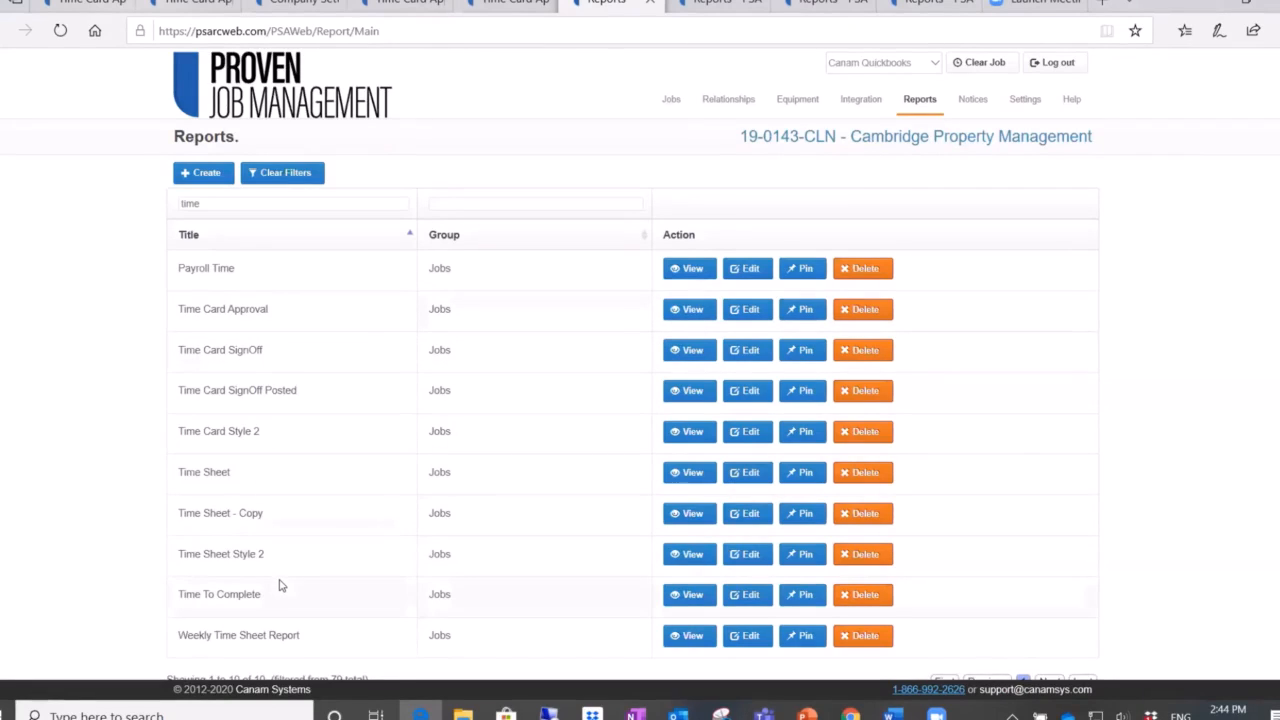
{"action": "mouse_move", "coordinate": [932, 103]}
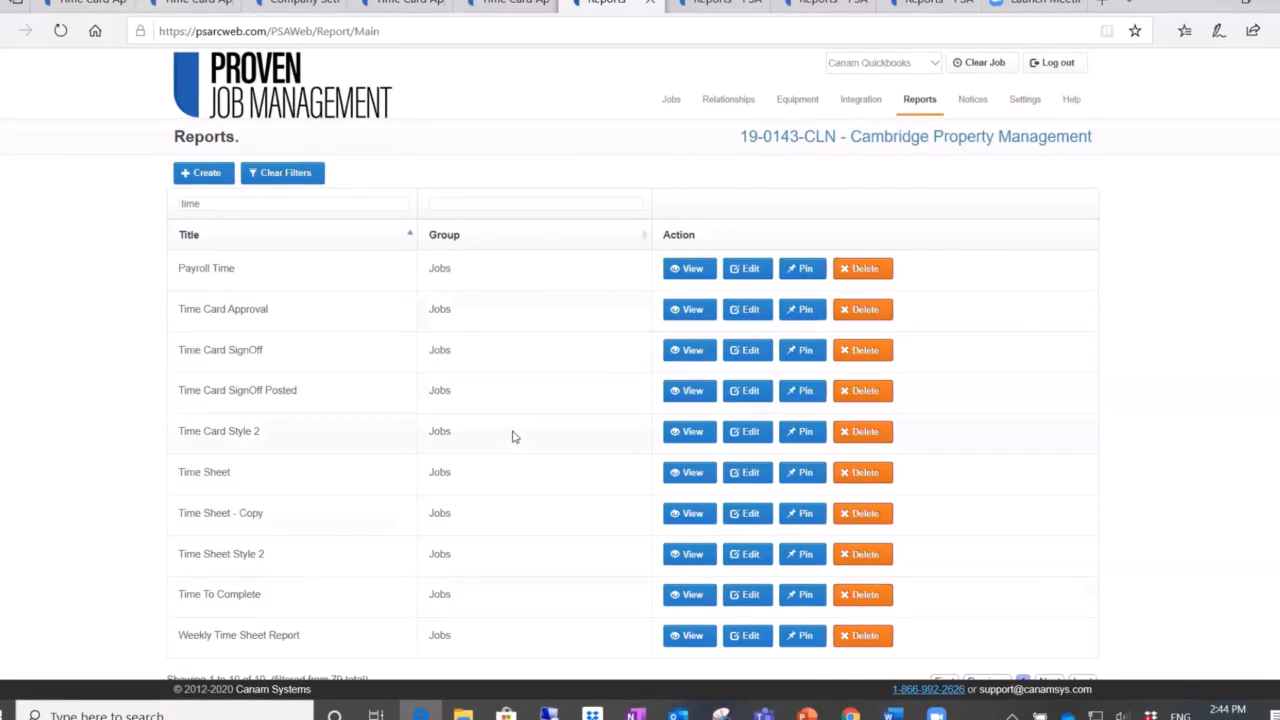
{"action": "left_click", "coordinate": [715, 5]}
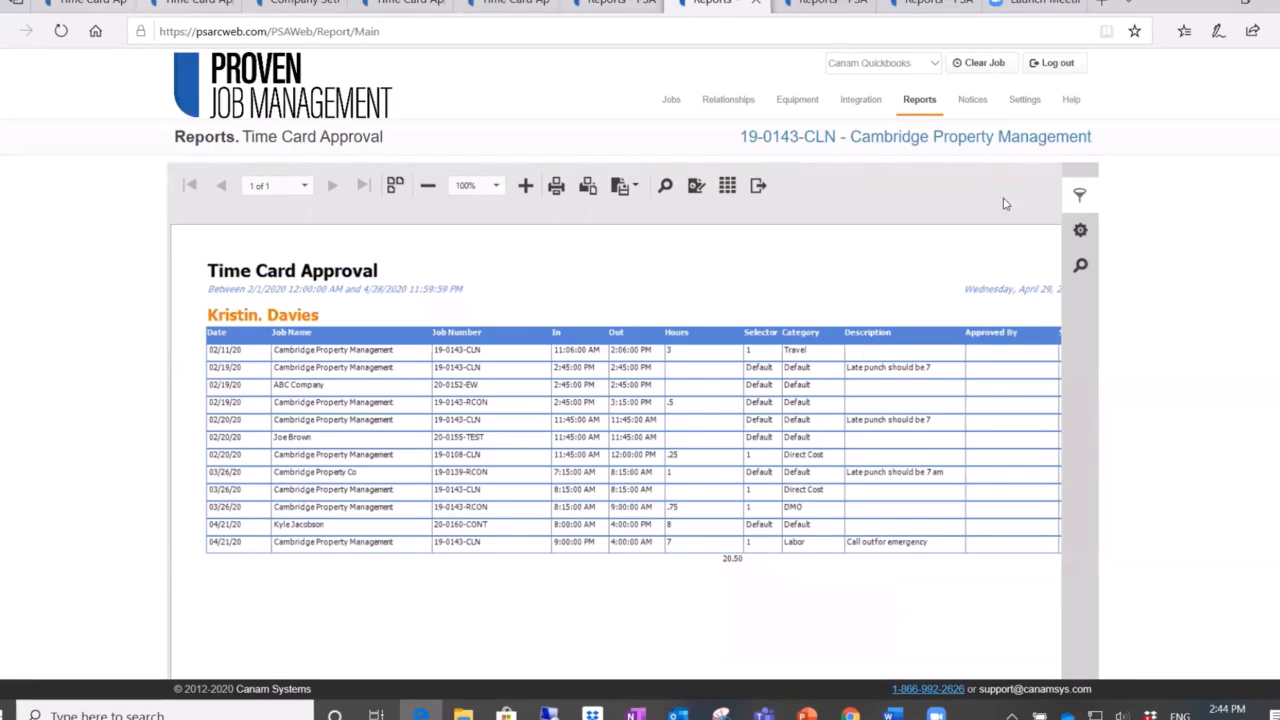
{"action": "left_click", "coordinate": [1079, 174]}
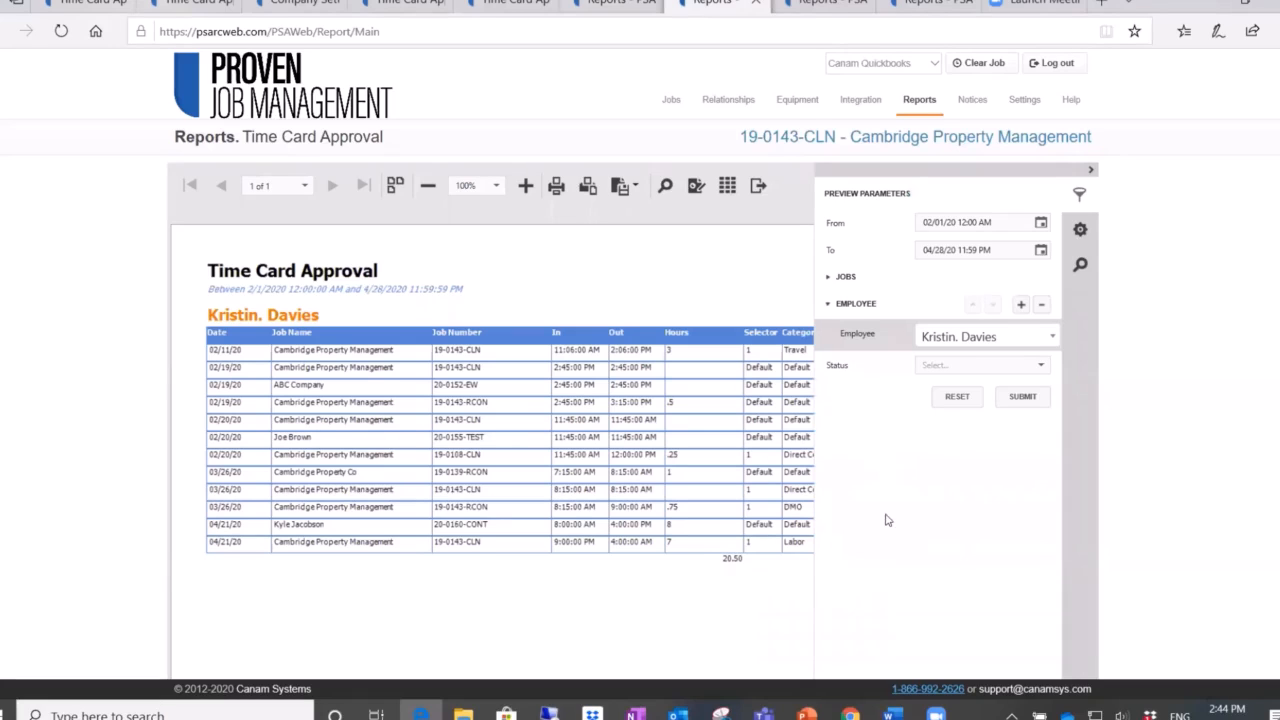
{"action": "left_click", "coordinate": [1093, 170]}
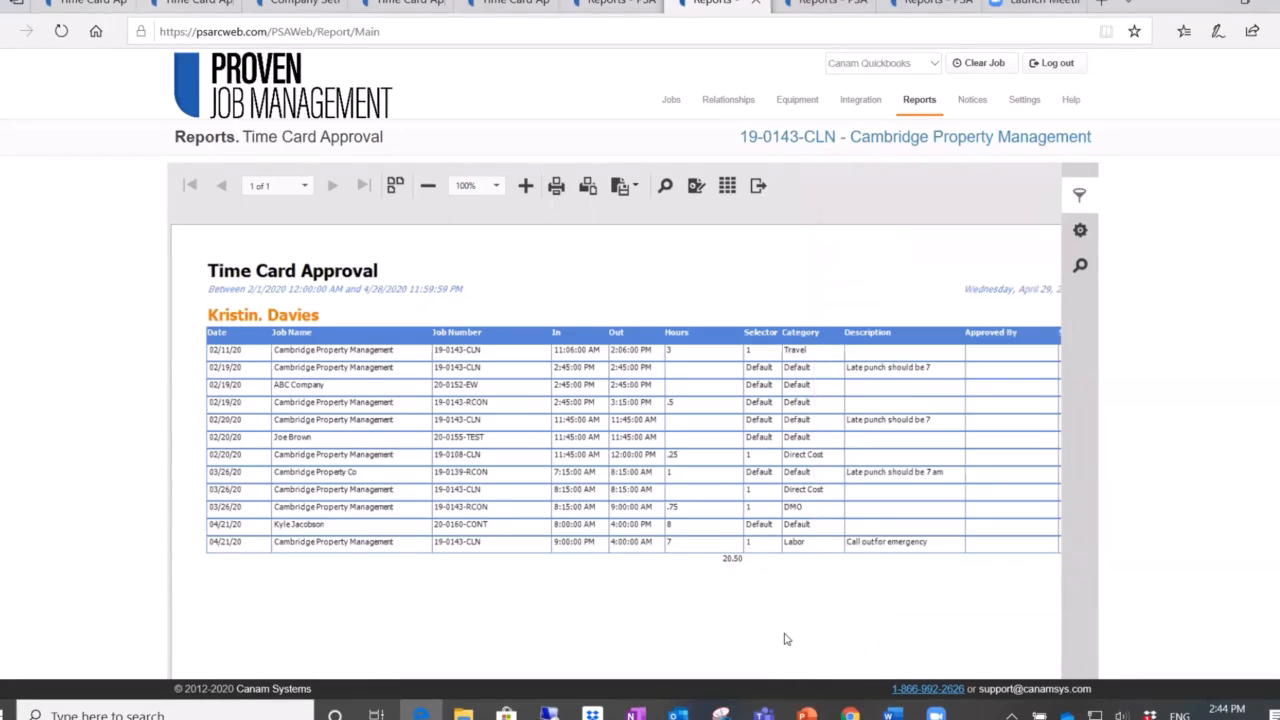
{"action": "scroll", "coordinate": [785, 639], "scroll_direction": "down", "scroll_amount": 5}
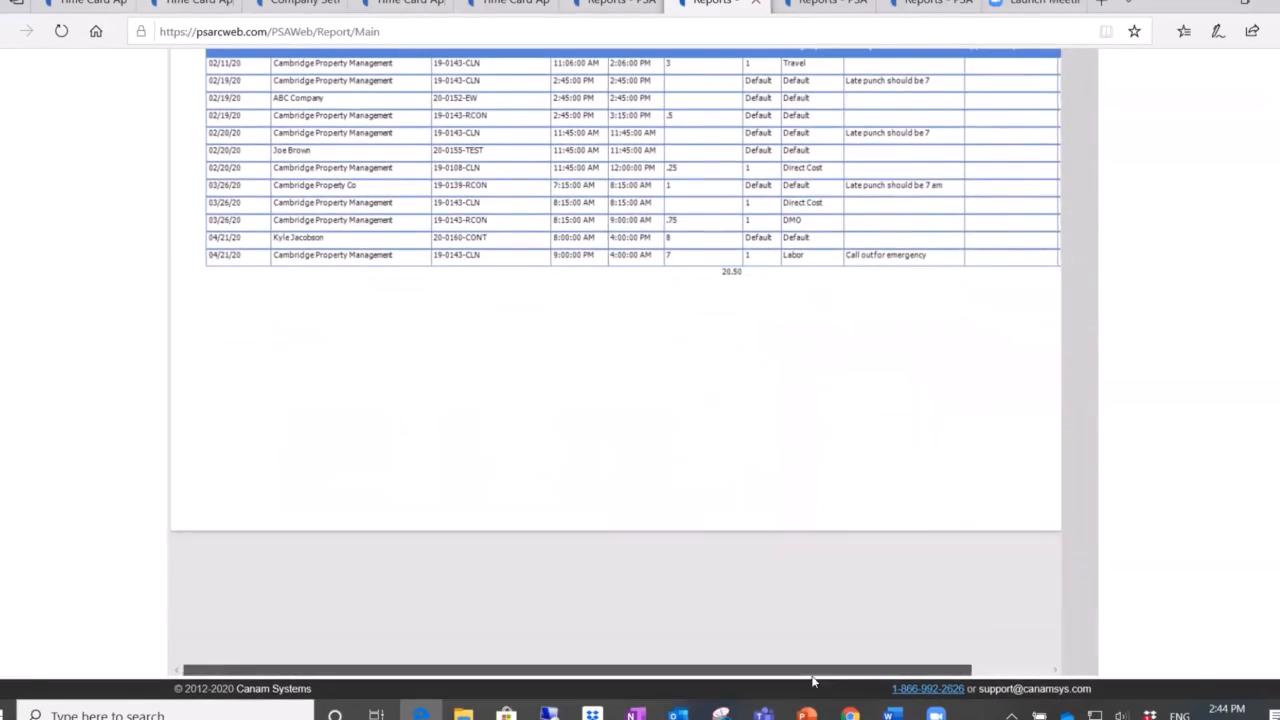
{"action": "scroll", "coordinate": [813, 681], "scroll_direction": "right", "scroll_amount": 2}
{"action": "scroll", "coordinate": [837, 651], "scroll_direction": "up", "scroll_amount": 4}
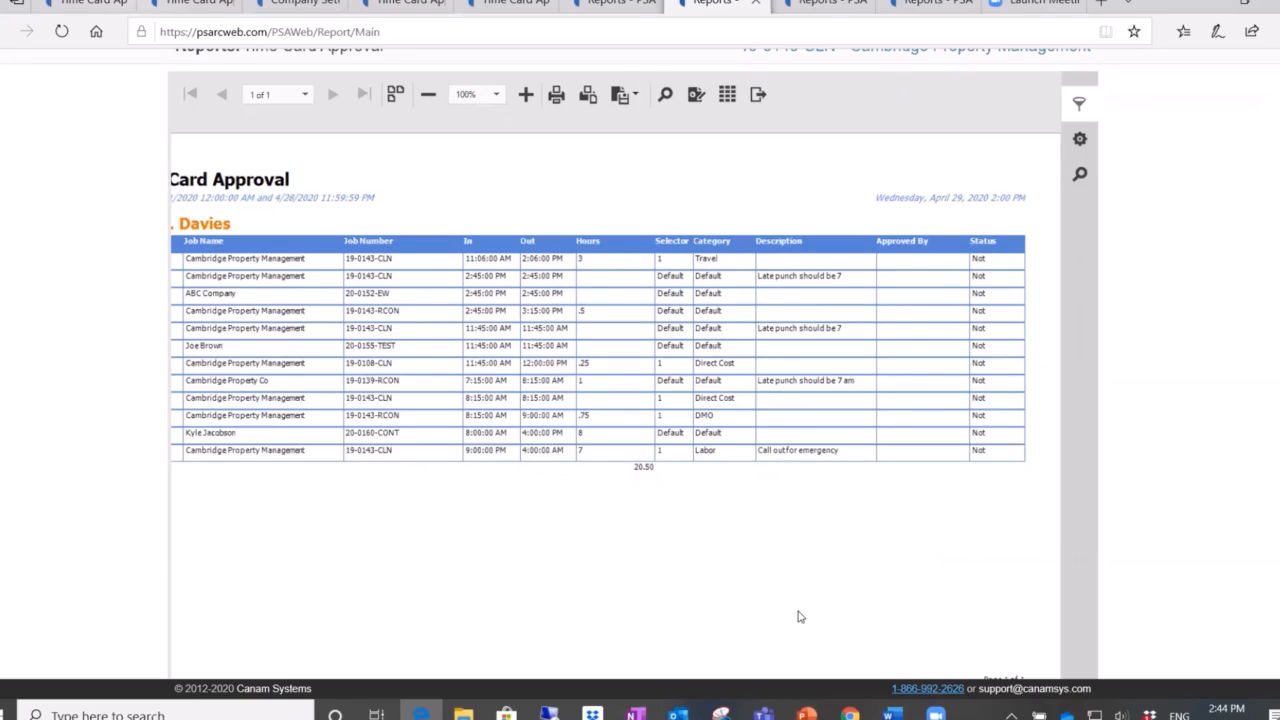
View the Time Sheet Style 2 and Time Card SignOff reports.
{"action": "left_click", "coordinate": [800, 6]}
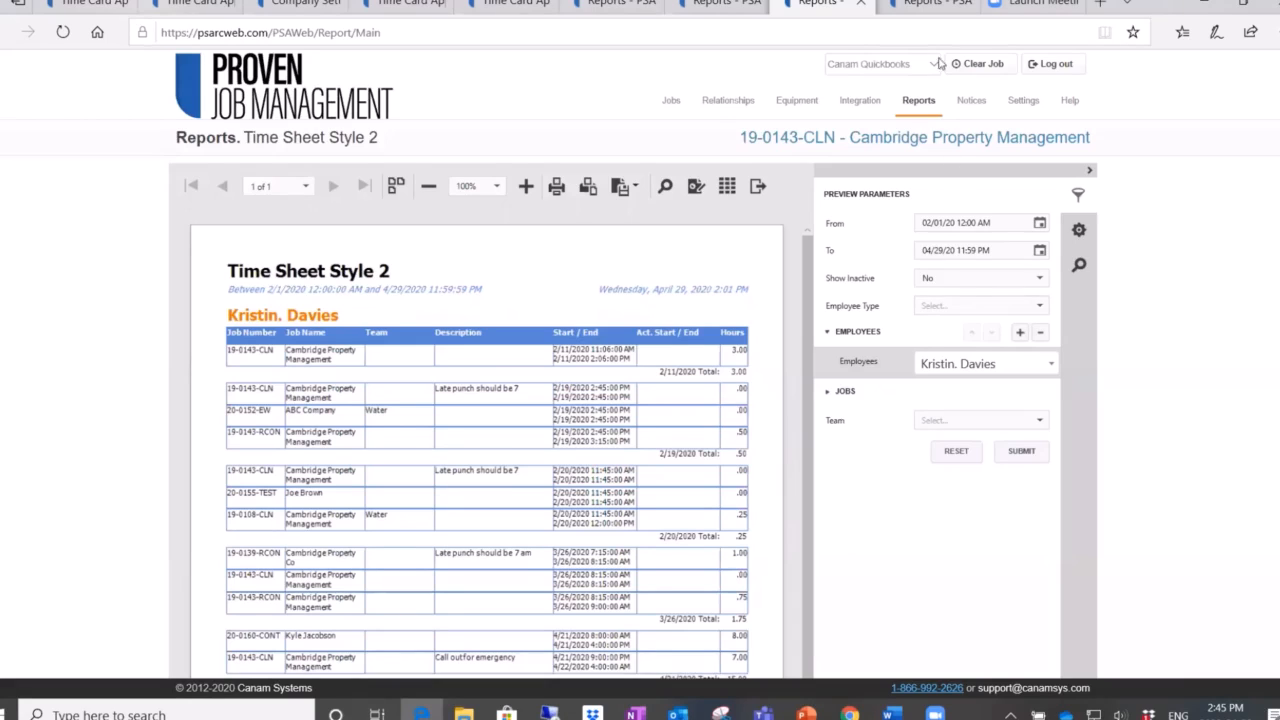
{"action": "left_click", "coordinate": [912, 8]}
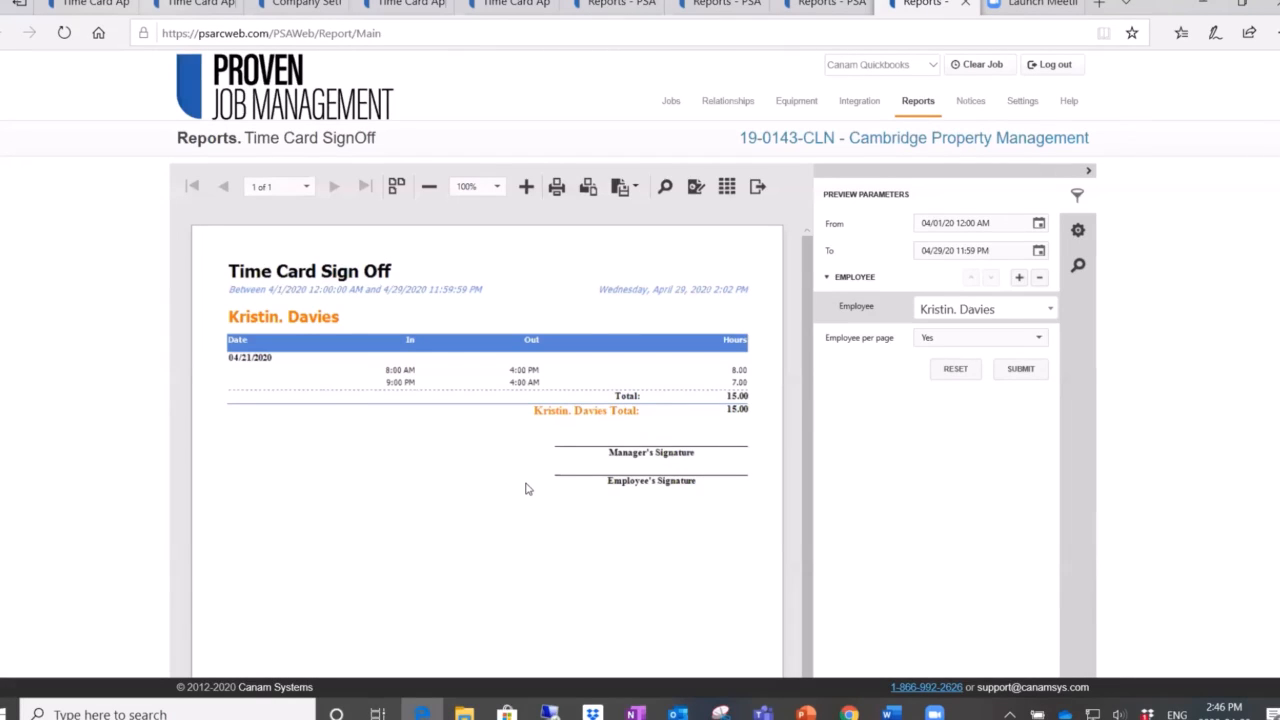
Switch to the PowerPoint slide show and advance past Best Practices to the "What's Coming for 2020" slide.
{"action": "key", "text": "alt+Tab"}
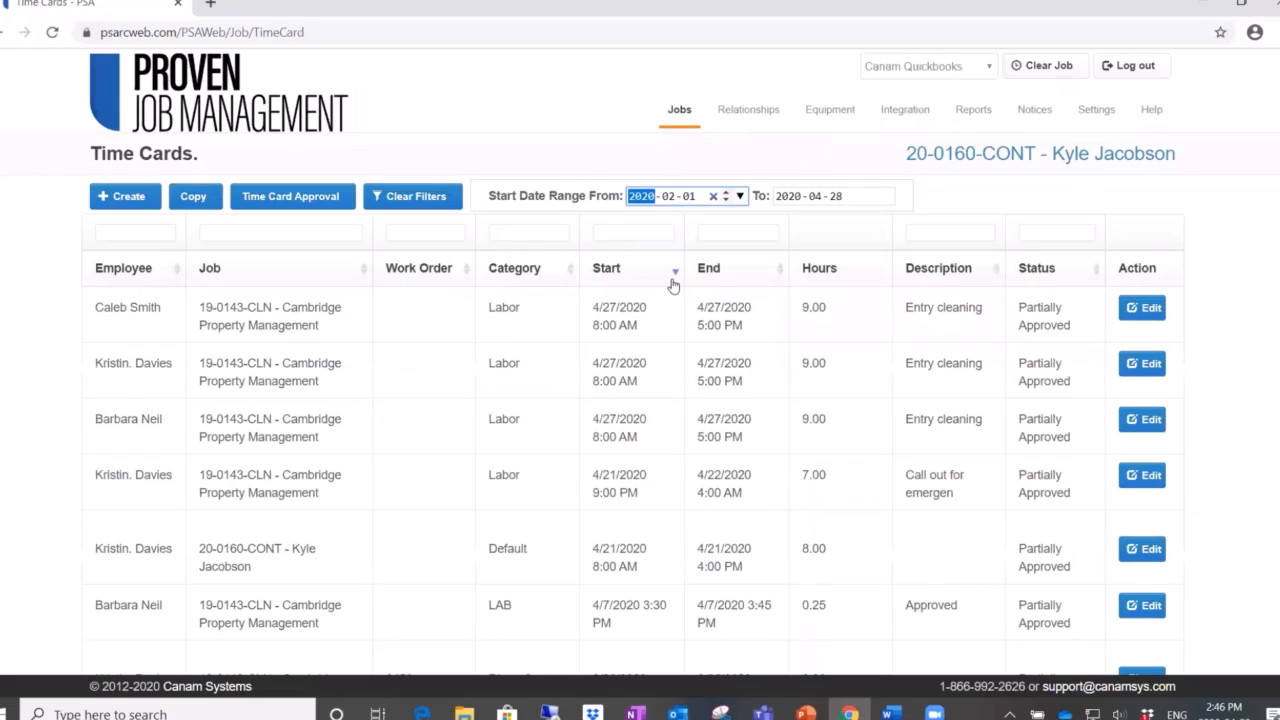
{"action": "key", "text": "alt+Tab"}
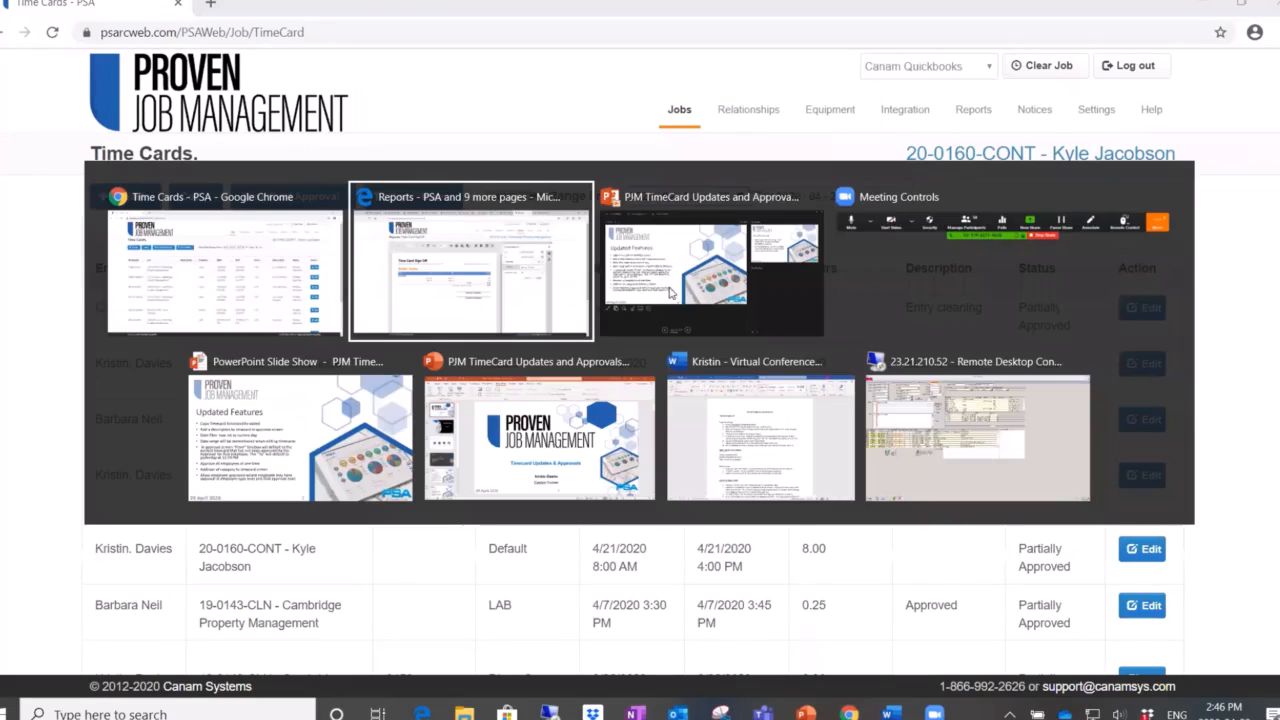
{"action": "left_click", "coordinate": [300, 440]}
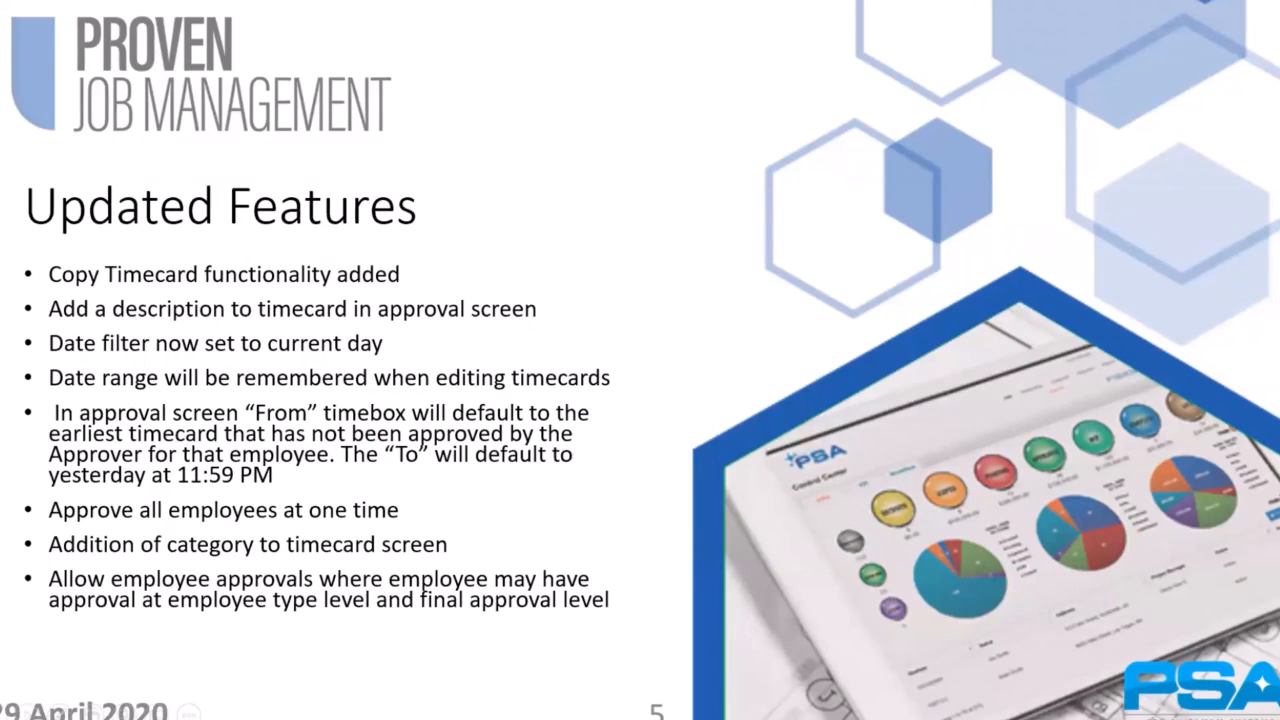
{"action": "key", "text": "Right"}
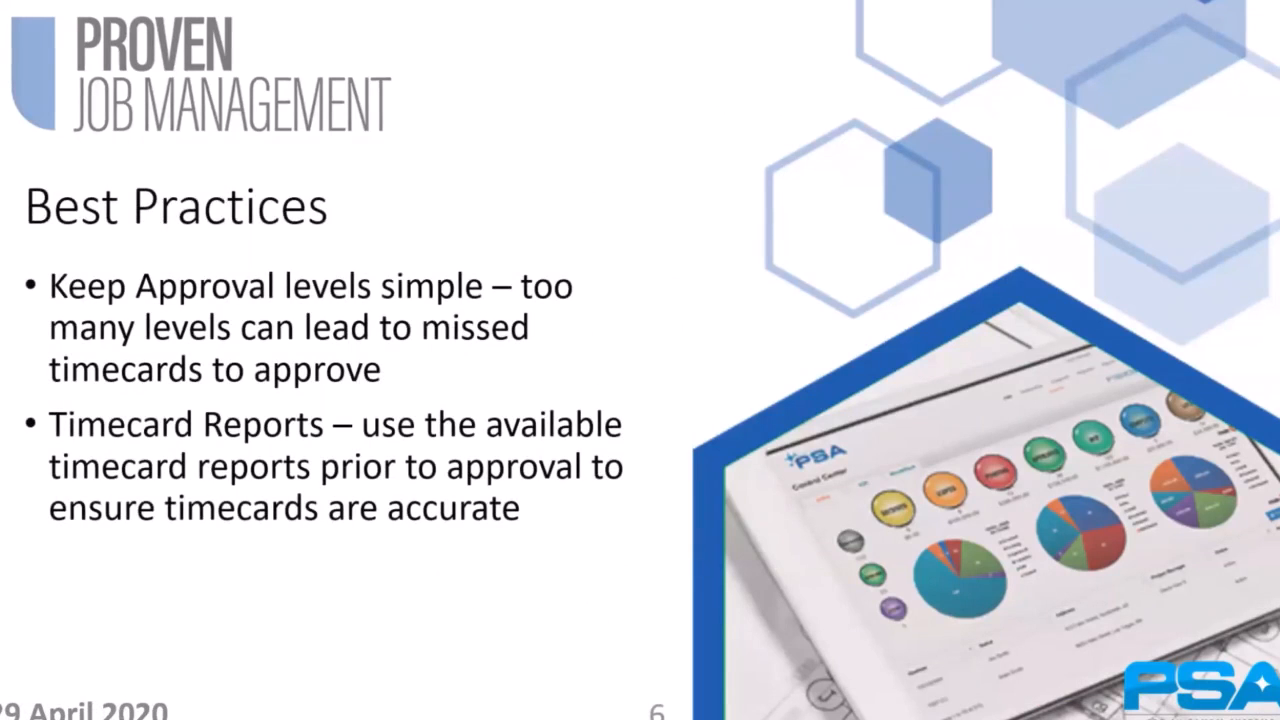
{"action": "key", "text": "Right"}
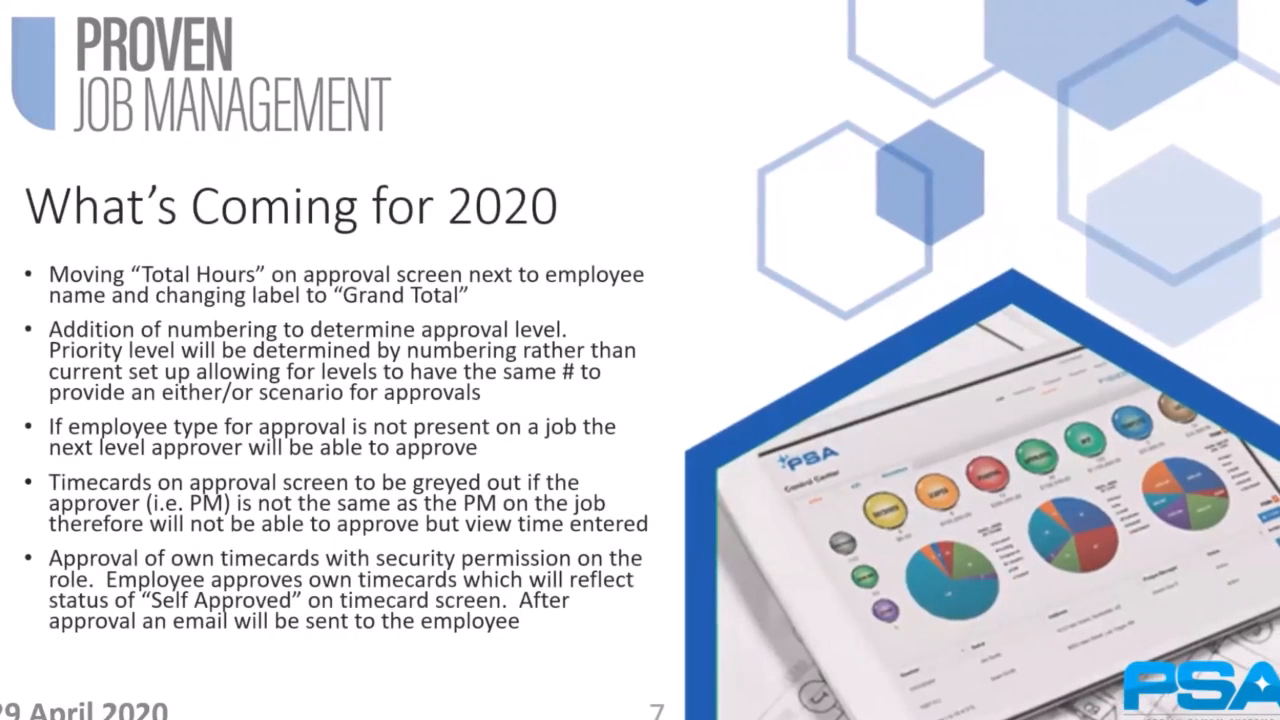